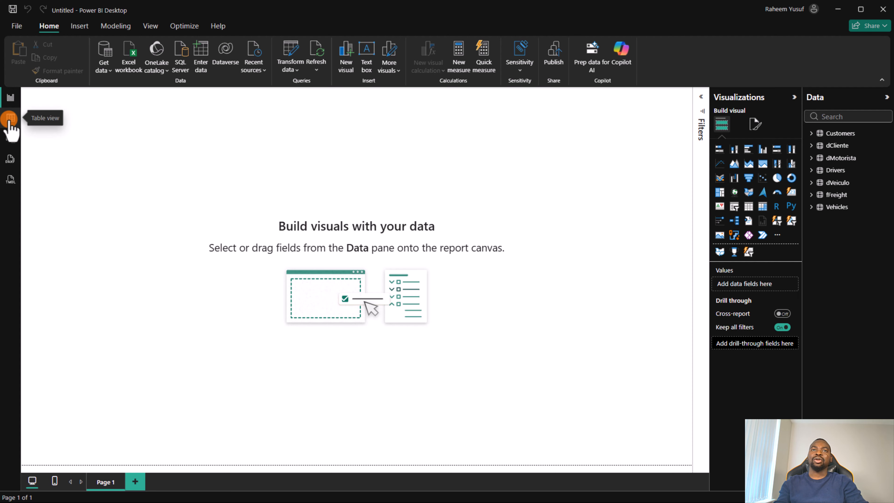
# Step: Show the model's data as tables and rename the Customers table to "Customers Table"
pyautogui.click(9, 119)
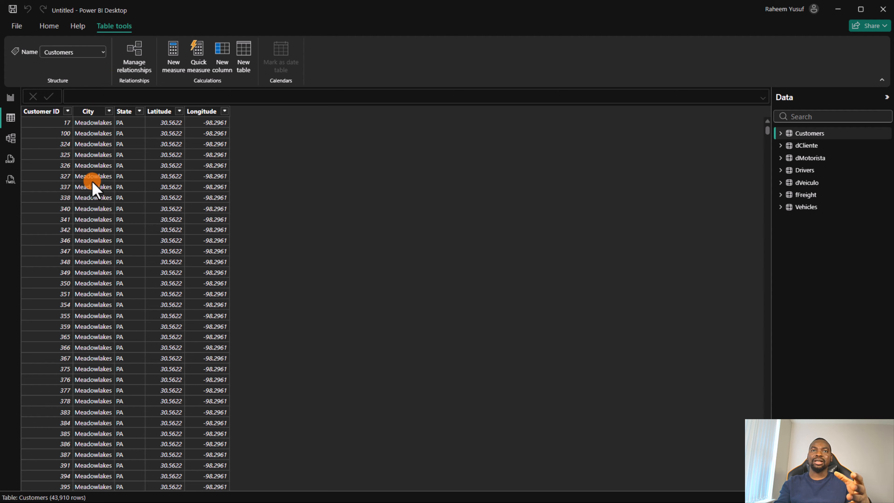
pyautogui.click(52, 112)
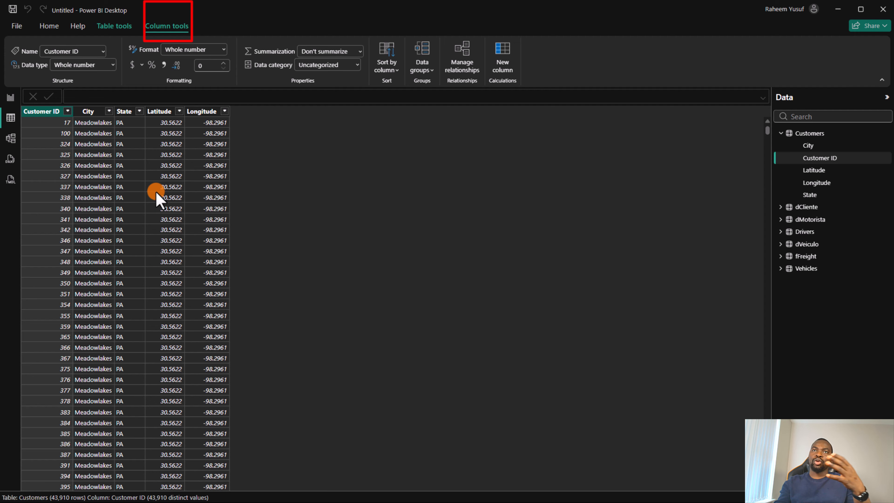
pyautogui.click(117, 36)
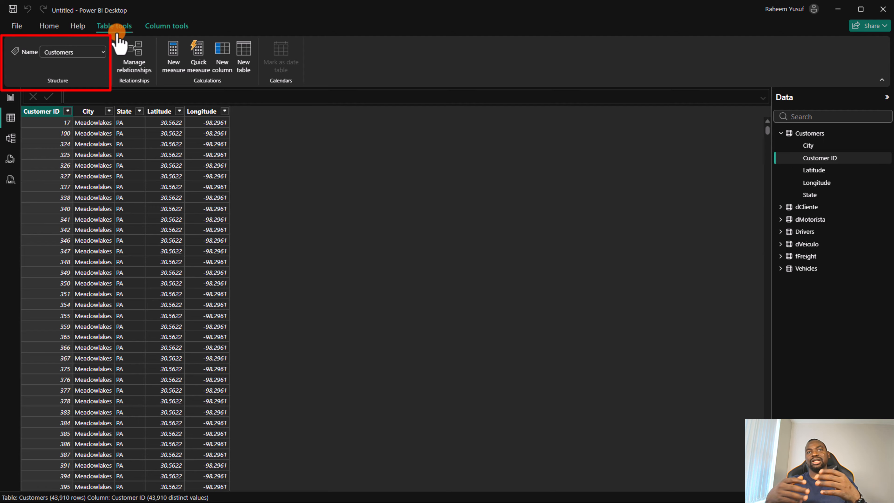
pyautogui.click(87, 53)
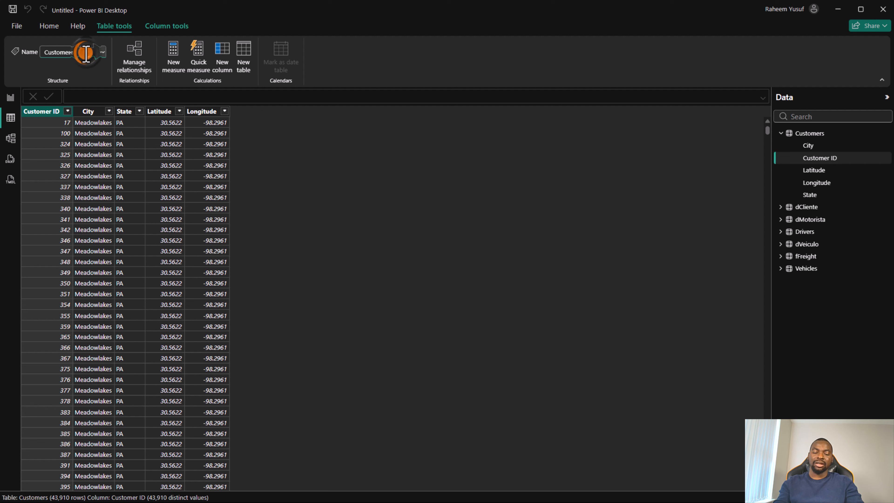
pyautogui.write('Tab')
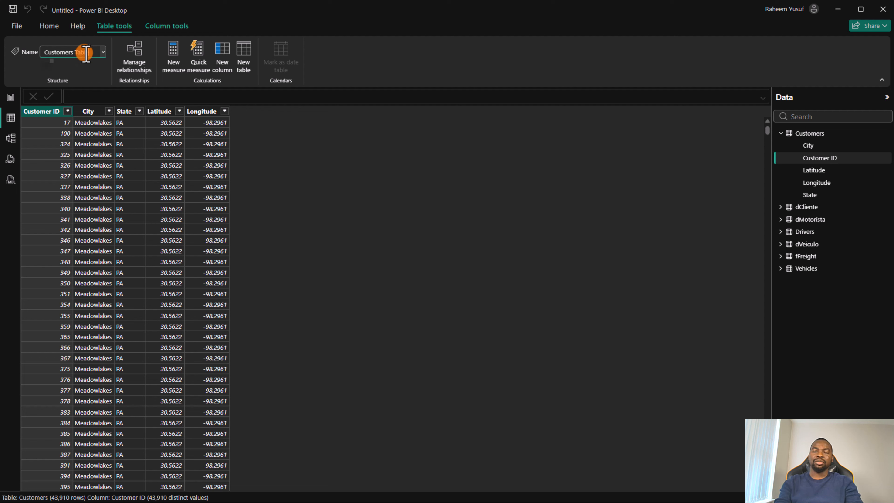
pyautogui.press('BackSpace')
pyautogui.press('BackSpace')
pyautogui.press('BackSpace')
pyautogui.press('BackSpace')
pyautogui.press('Return')
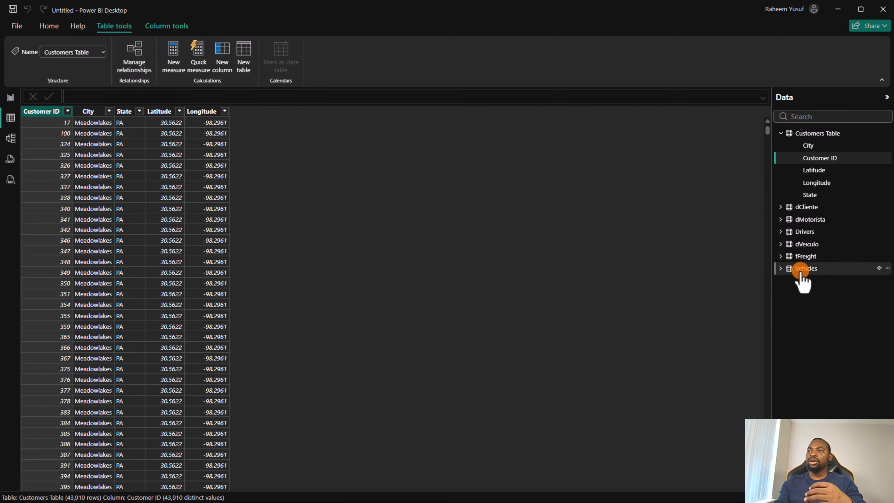
# Step: Examine the fFreight table's rows and its list of fields, including the hierarchy under Date
pyautogui.click(791, 257)
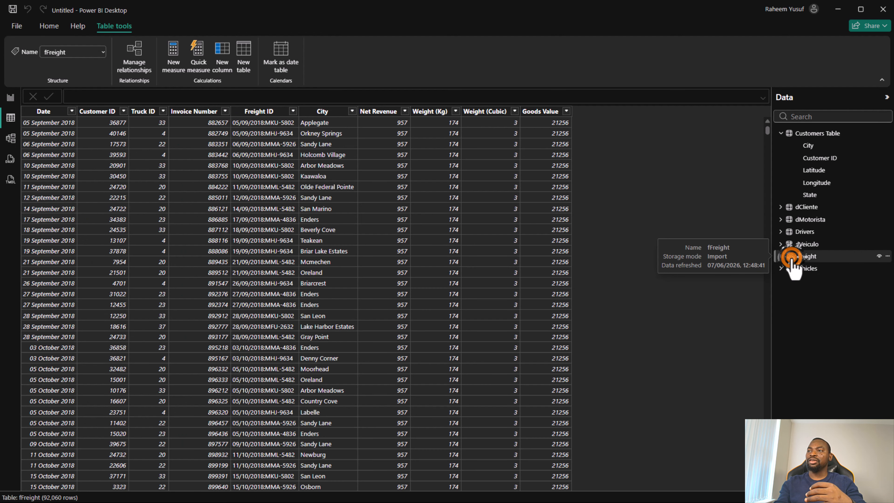
pyautogui.click(782, 256)
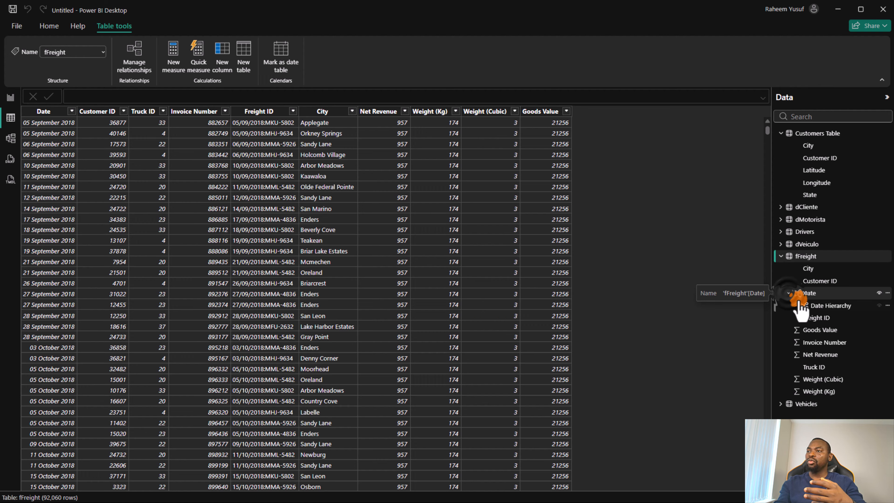
pyautogui.click(787, 293)
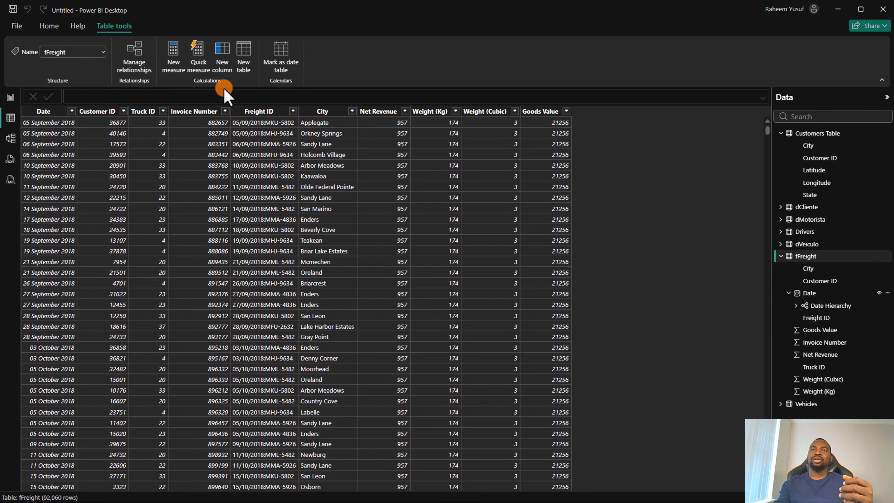
# Step: Create a new calculated table and name it CalendarTable in its formula
pyautogui.click(246, 51)
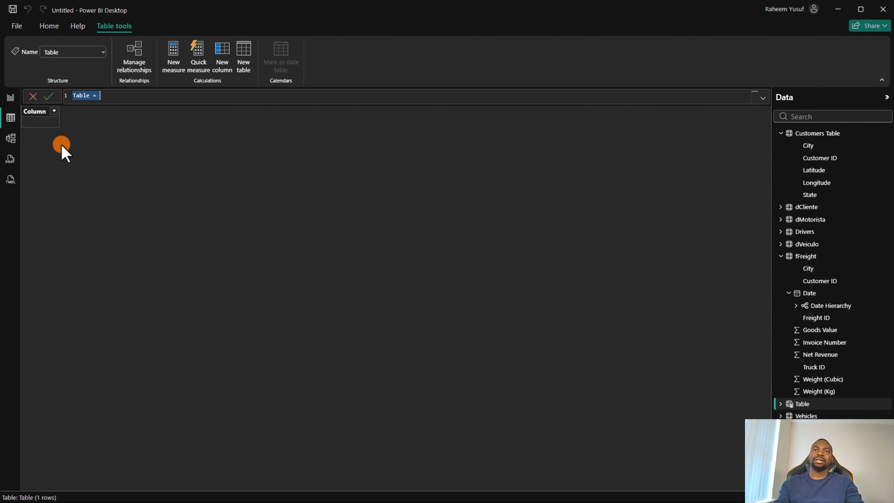
pyautogui.click(106, 95)
pyautogui.press('BackSpace')
pyautogui.press('BackSpace')
pyautogui.press('BackSpace')
pyautogui.press('BackSpace')
pyautogui.press('BackSpace')
pyautogui.press('BackSpace')
pyautogui.press('BackSpace')
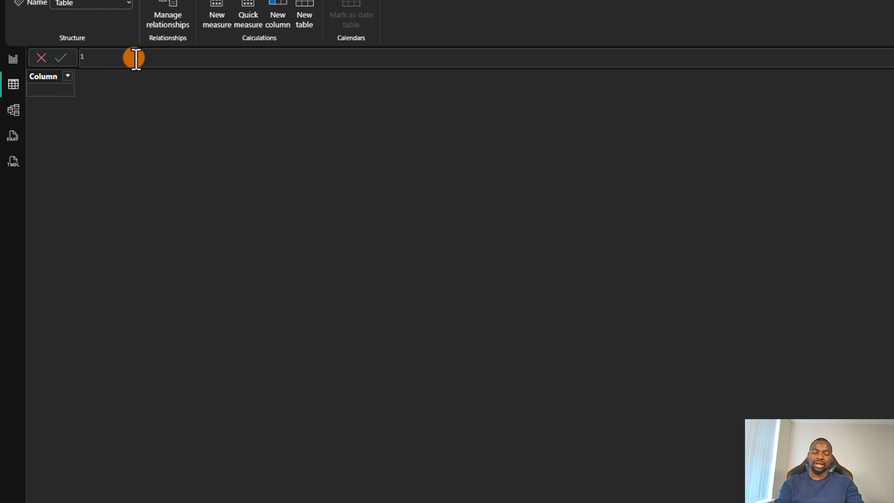
pyautogui.write('Calen')
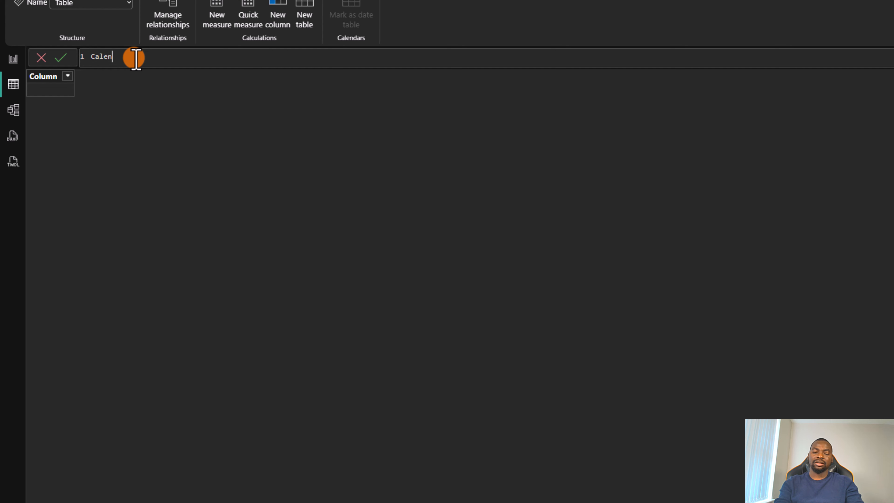
pyautogui.write('darTable ')
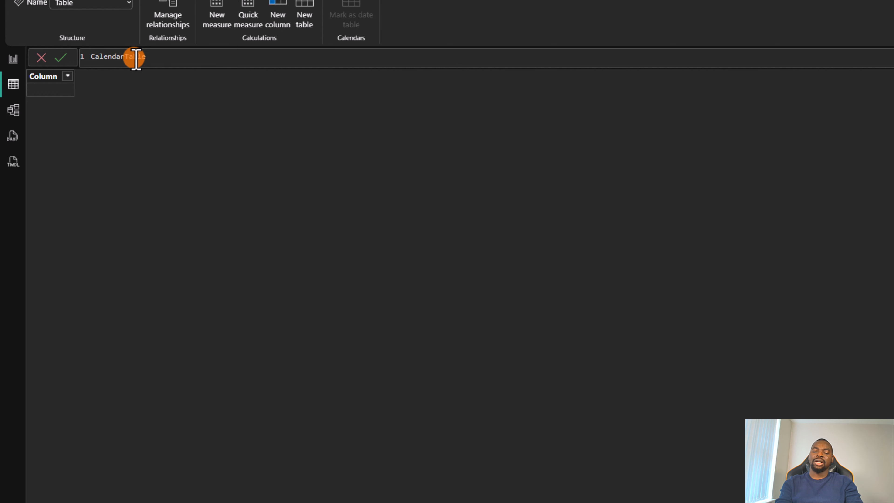
pyautogui.write('= ')
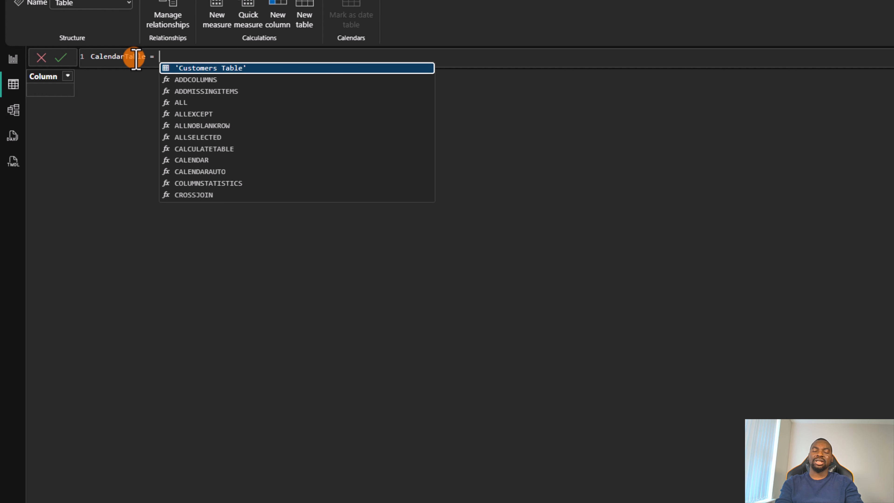
pyautogui.write('cal')
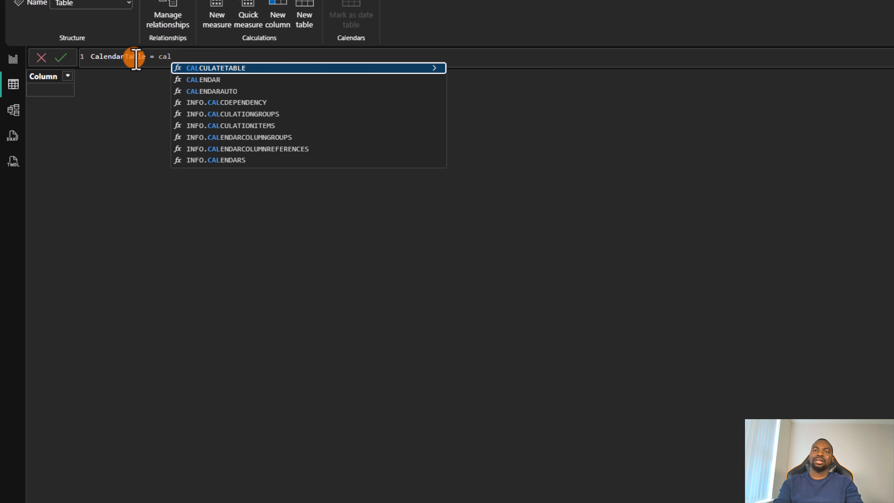
pyautogui.write('e')
# Step: Add the CALENDAR function to the CalendarTable formula with DATE(2022,01,01) as the start date
pyautogui.press('Tab')
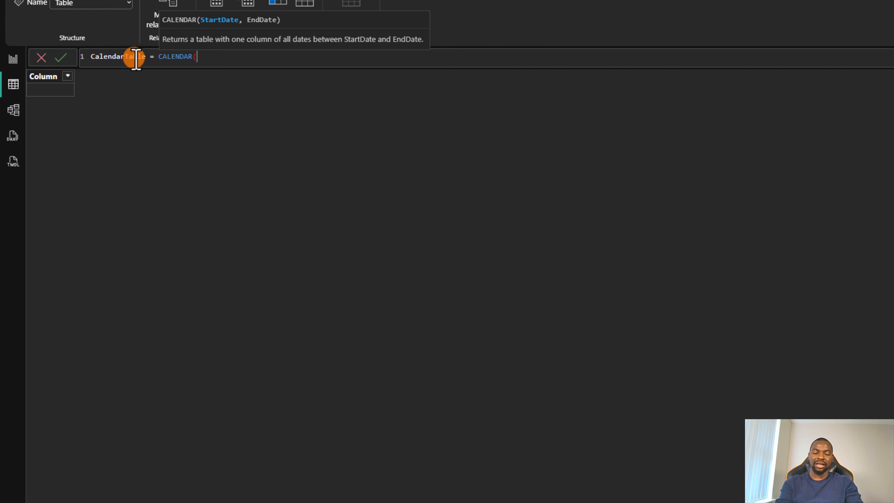
pyautogui.write('DATE')
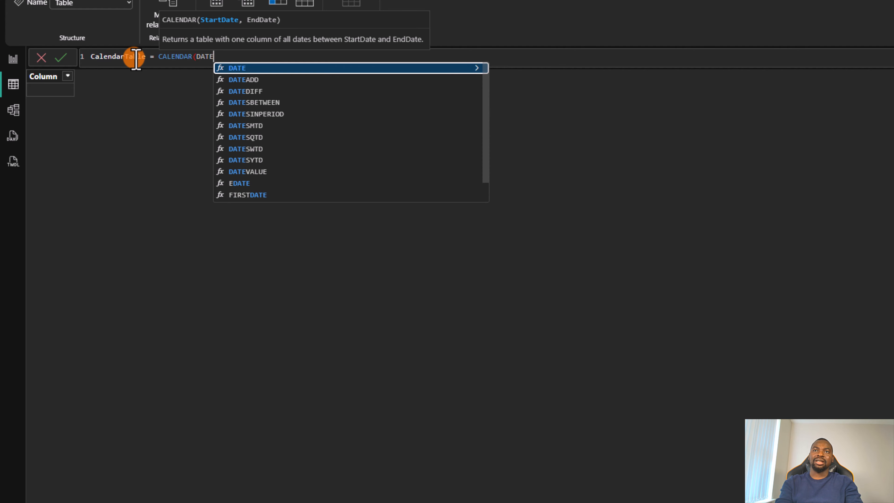
pyautogui.write('(')
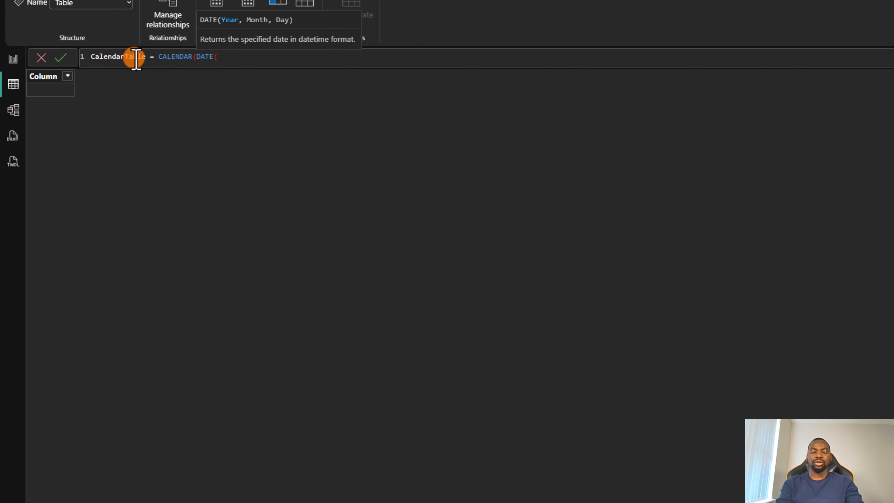
pyautogui.write('200')
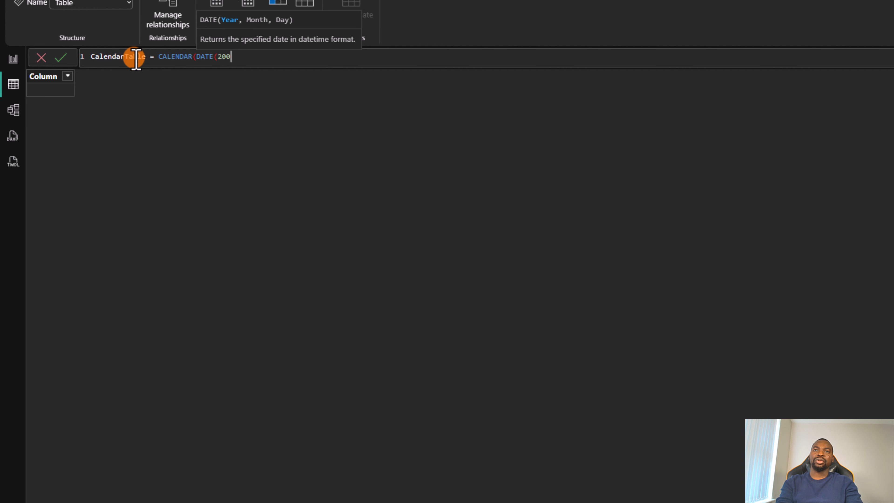
pyautogui.press('BackSpace')
pyautogui.write('22,')
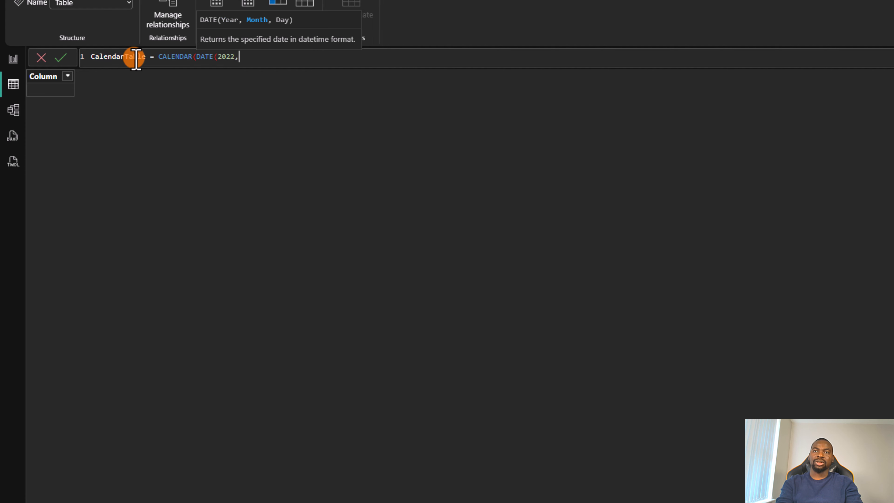
pyautogui.write('01,')
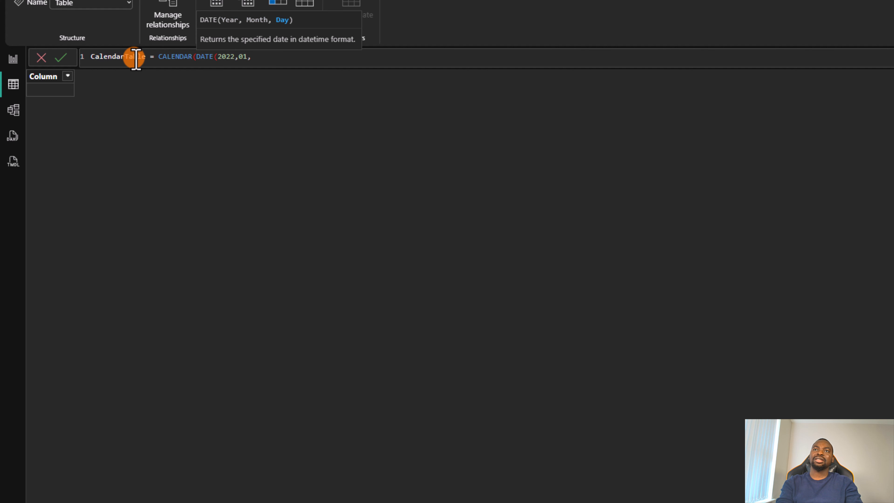
pyautogui.write('01)')
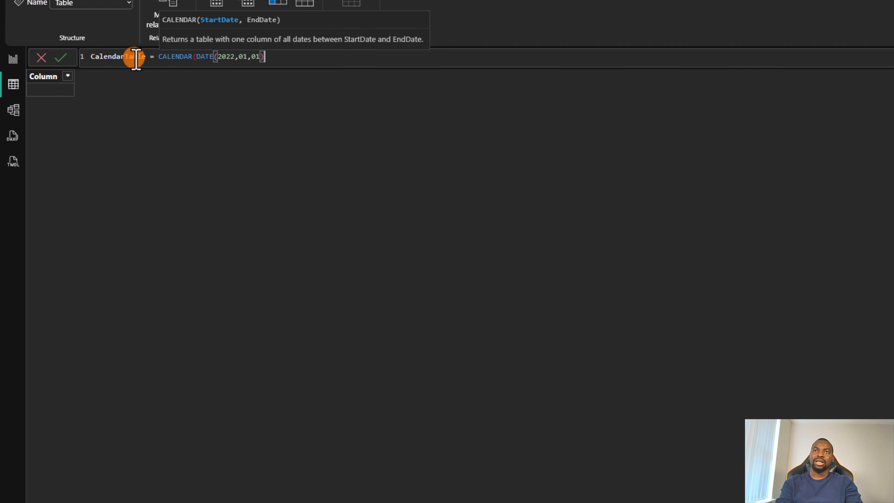
pyautogui.write(',')
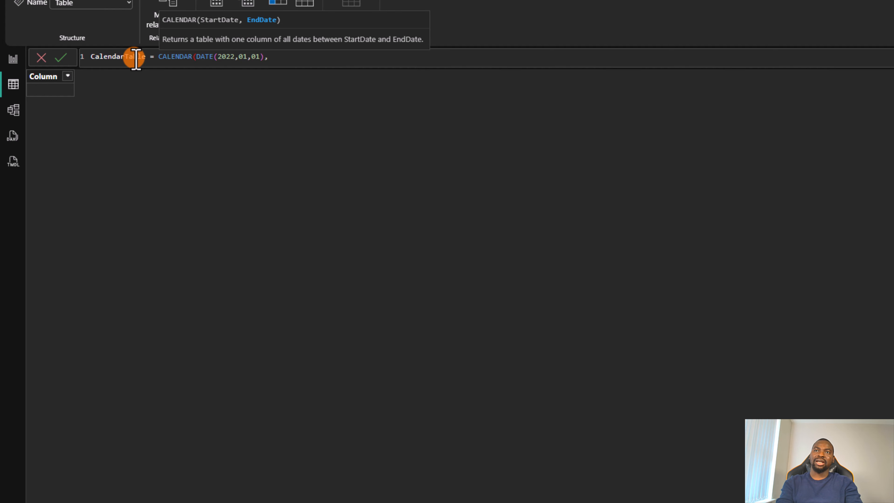
# Step: Complete the CALENDAR formula with TODAY() as the end date and commit the table
pyautogui.write('TODa')
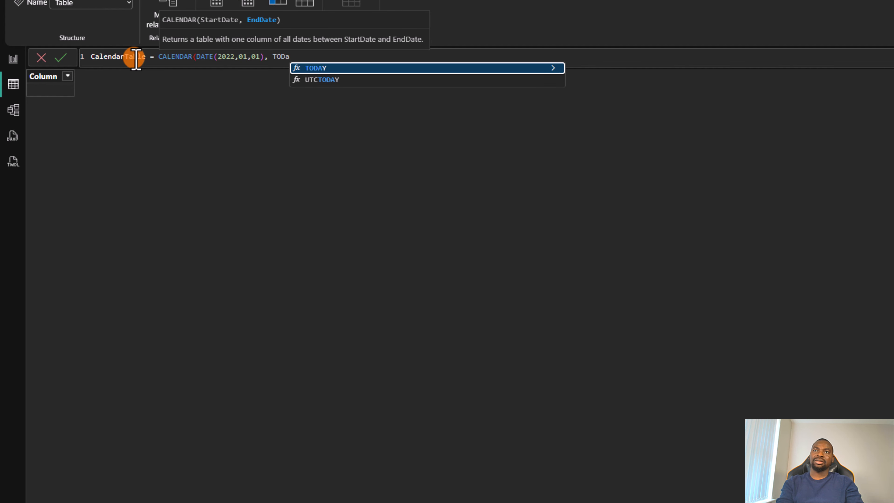
pyautogui.press('Tab')
pyautogui.write(')')
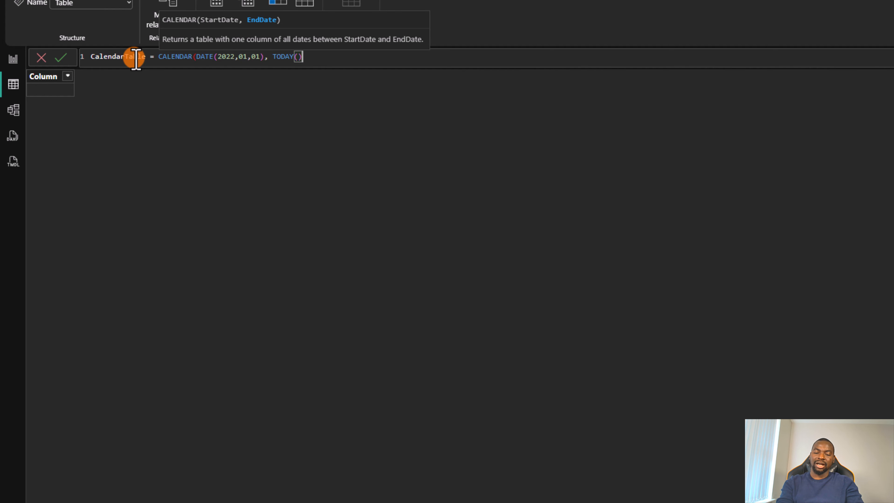
pyautogui.write(')')
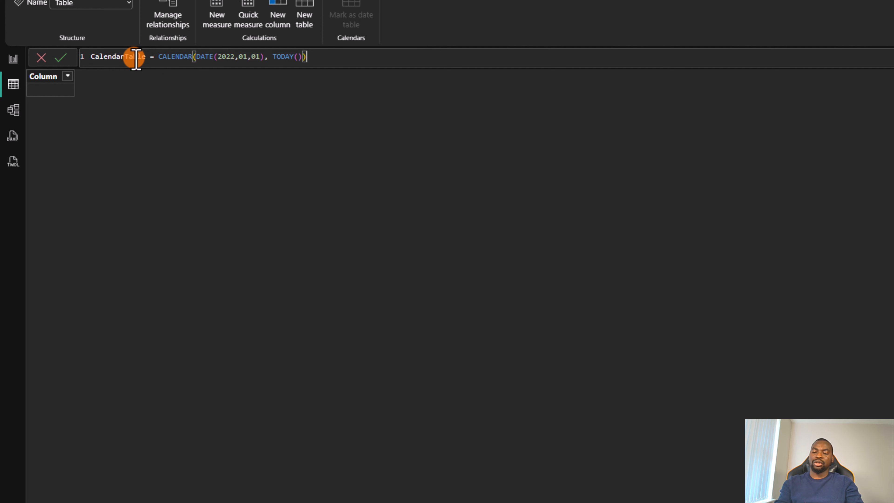
pyautogui.press('Return')
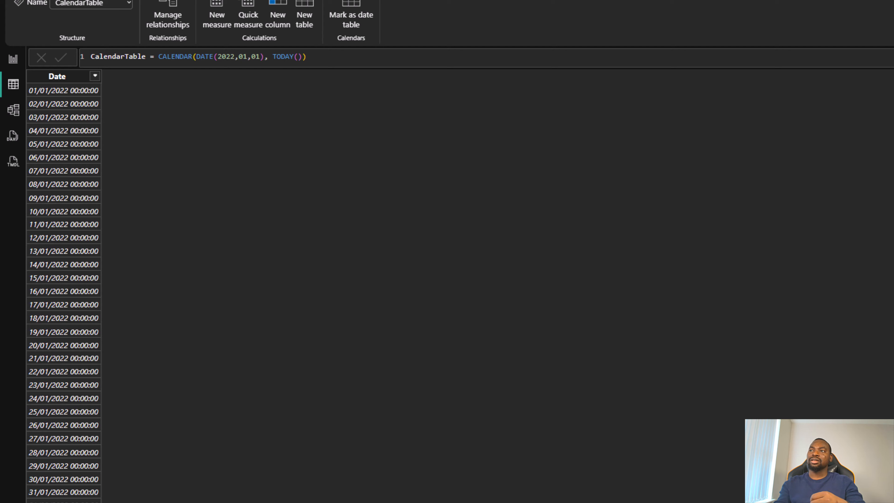
pyautogui.scroll(-20, 64, 293)
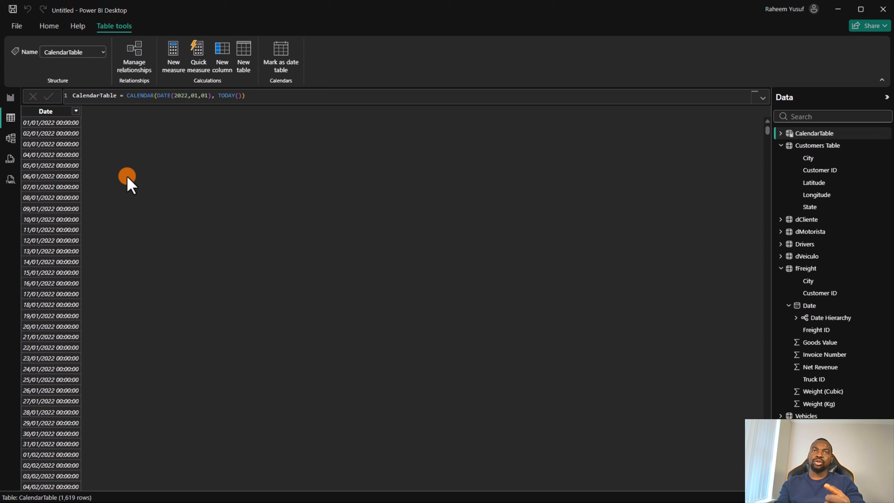
# Step: Set the CalendarTable's Date column to the Date data type with the Short Date format
pyautogui.click(51, 112)
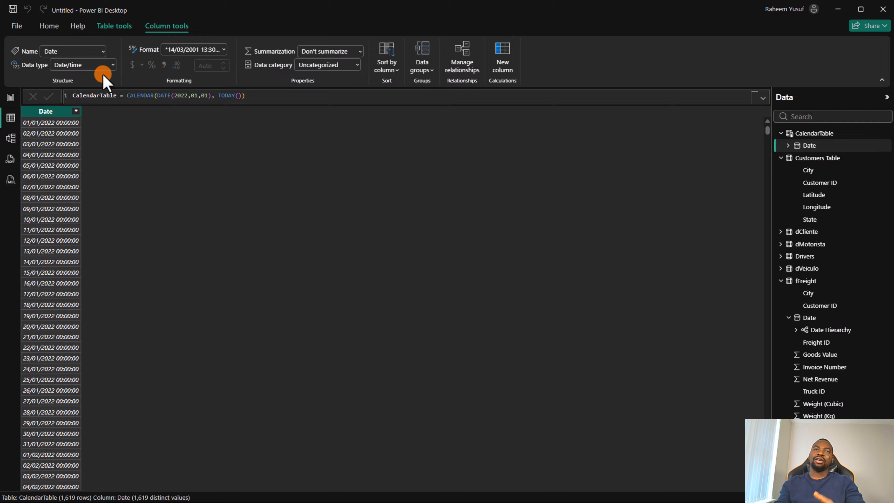
pyautogui.click(112, 66)
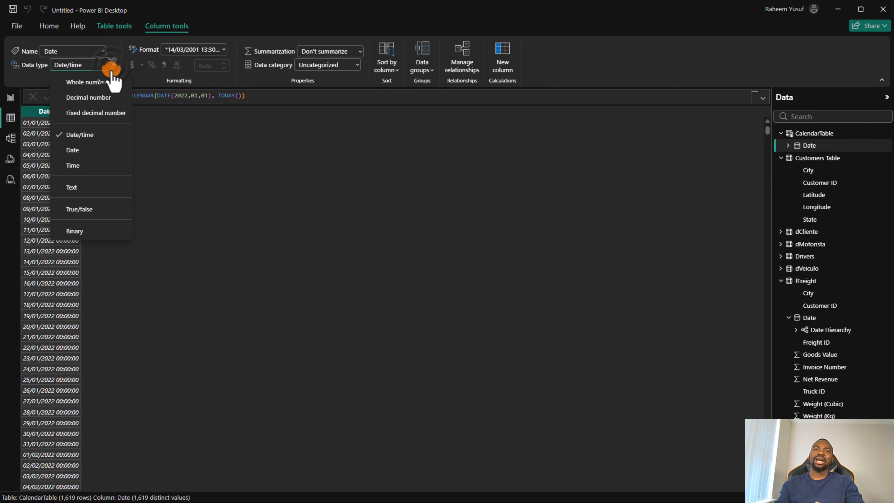
pyautogui.click(98, 150)
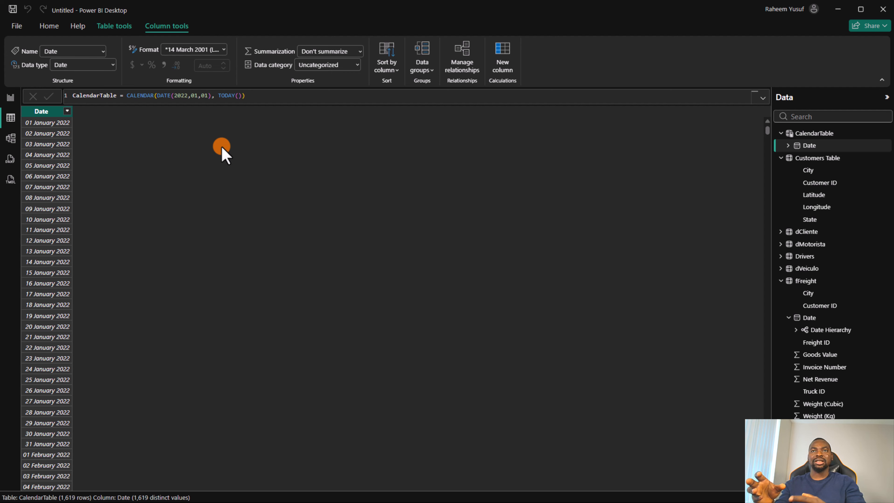
pyautogui.click(225, 50)
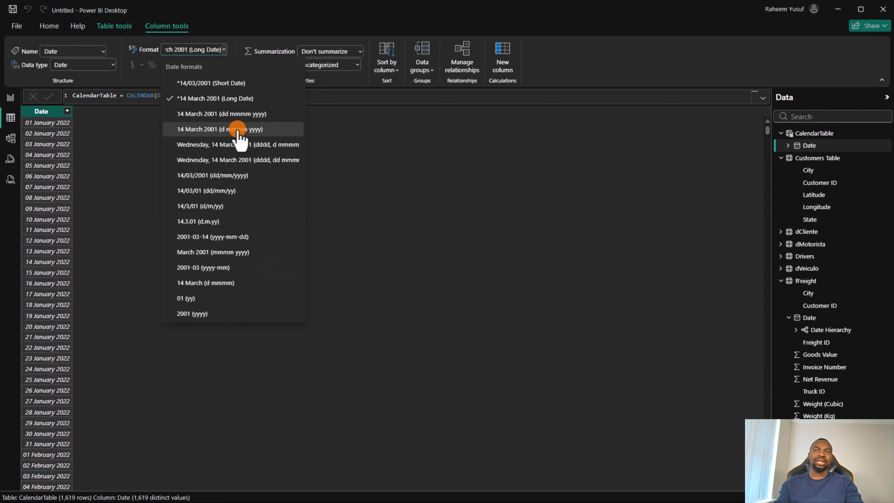
pyautogui.click(221, 90)
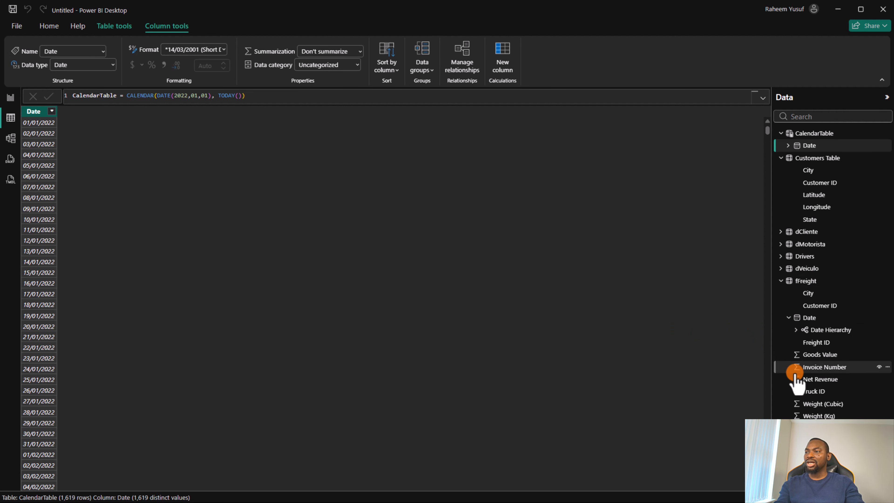
# Step: Examine the summarization and data category options available for the Invoice Number column of the fFreight table
pyautogui.click(805, 283)
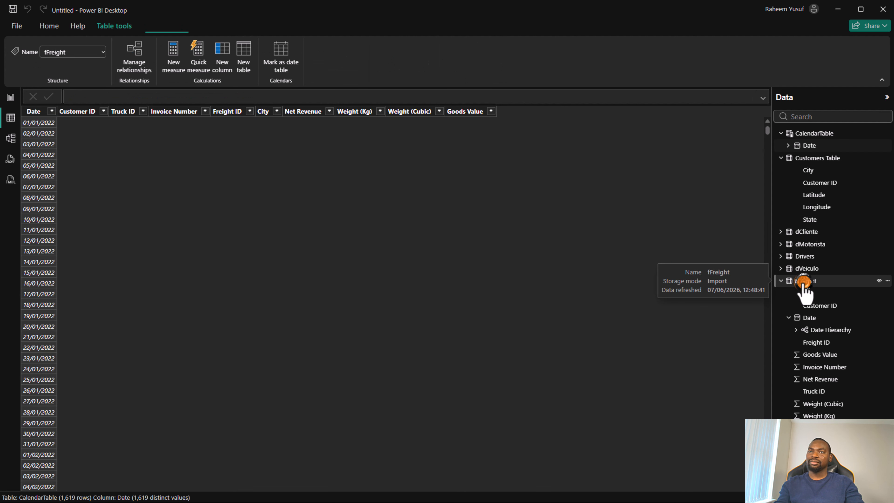
pyautogui.click(199, 110)
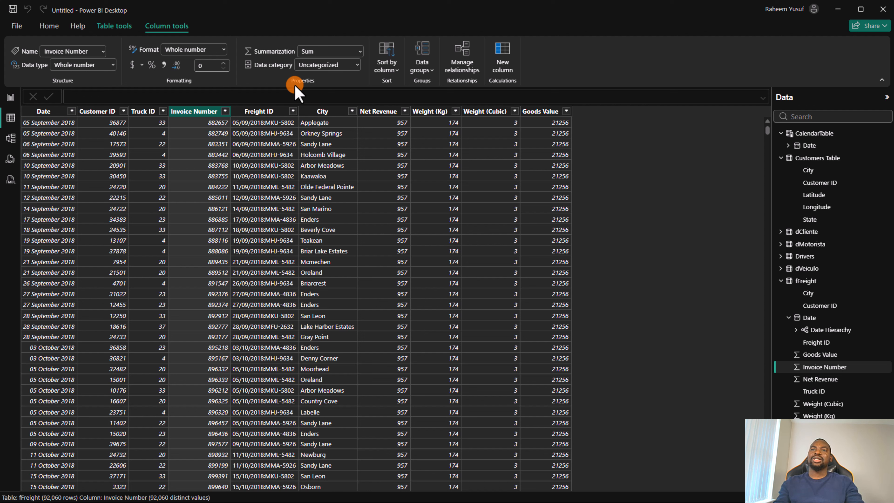
pyautogui.click(361, 52)
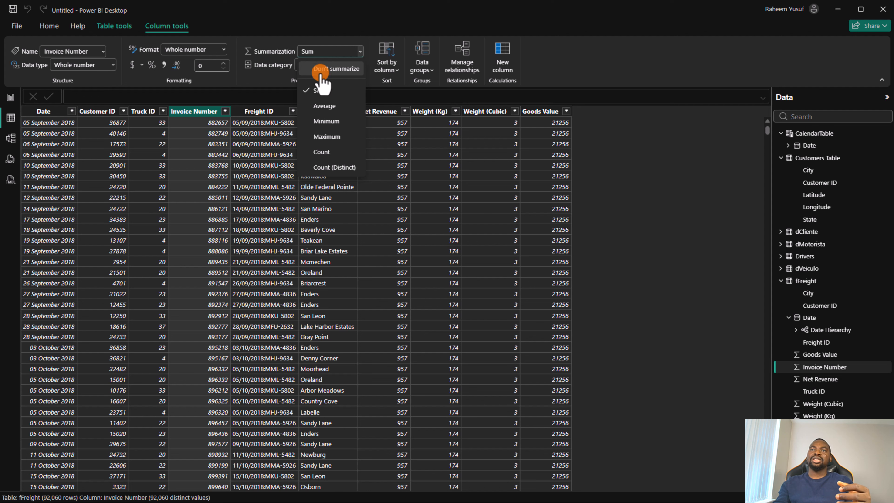
pyautogui.click(330, 71)
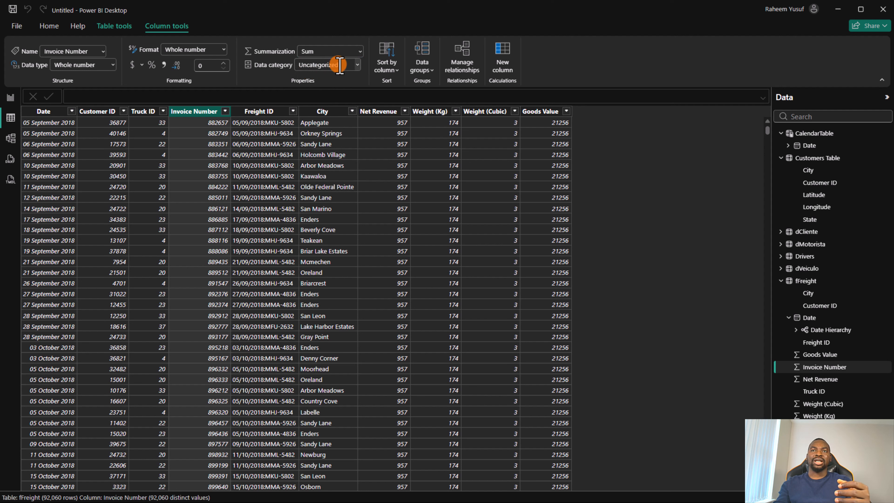
pyautogui.click(341, 66)
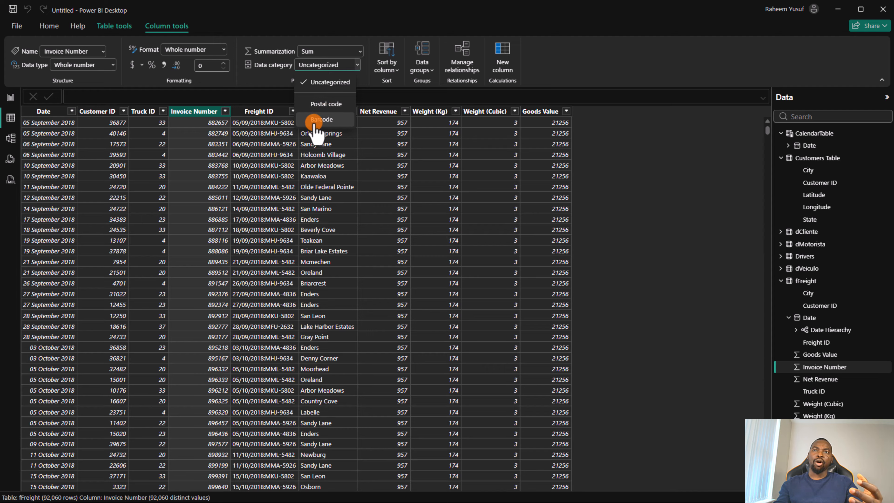
pyautogui.click(271, 80)
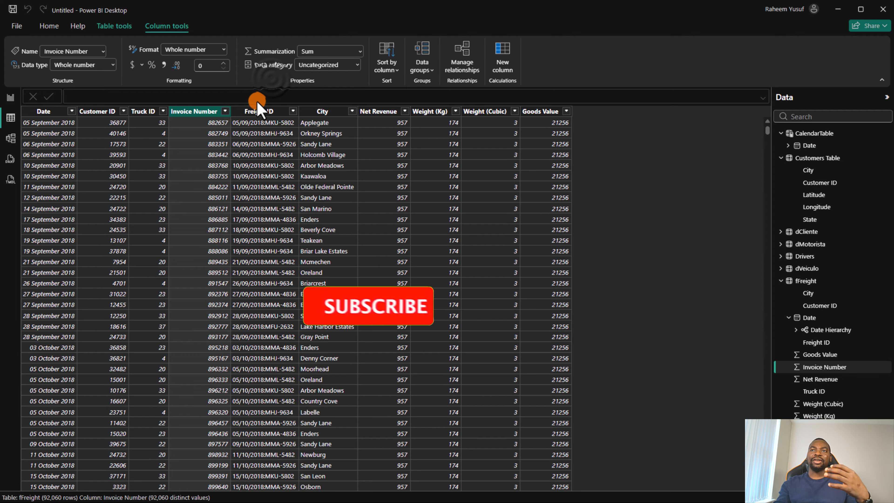
# Step: Examine the summarization, data category and sort-by-column options available for the fFreight table's City column
pyautogui.click(327, 112)
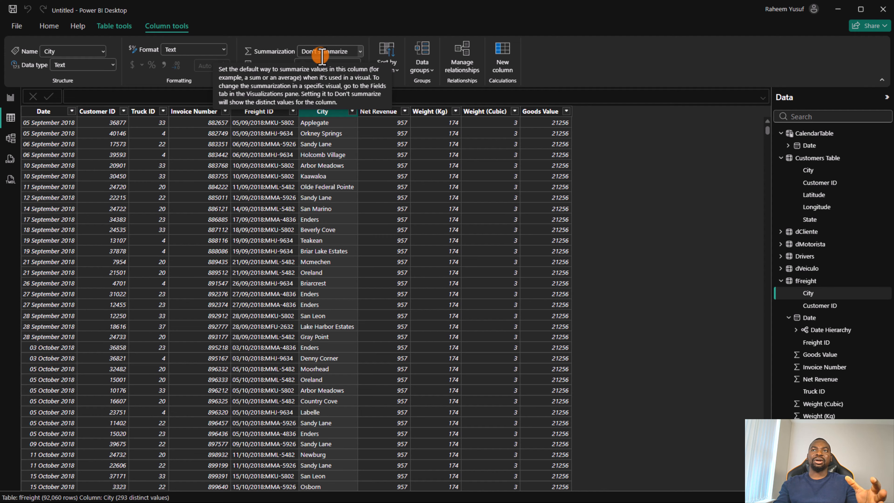
pyautogui.click(360, 50)
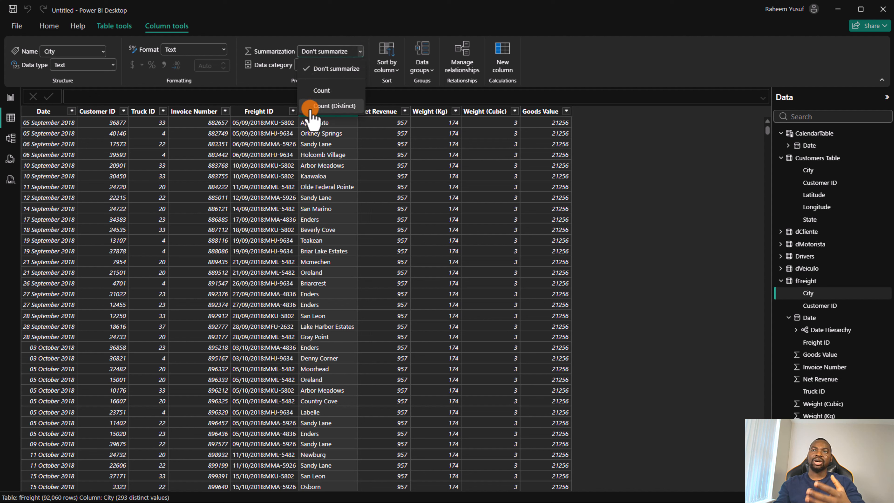
pyautogui.click(281, 86)
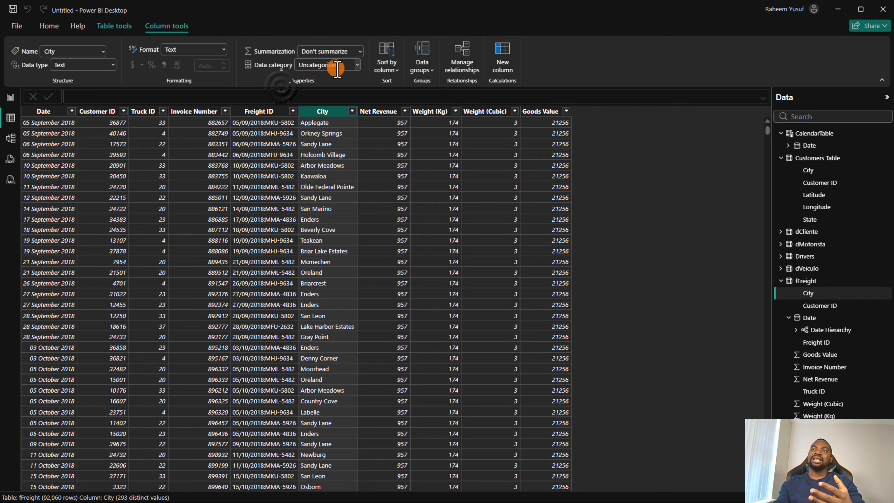
pyautogui.click(358, 66)
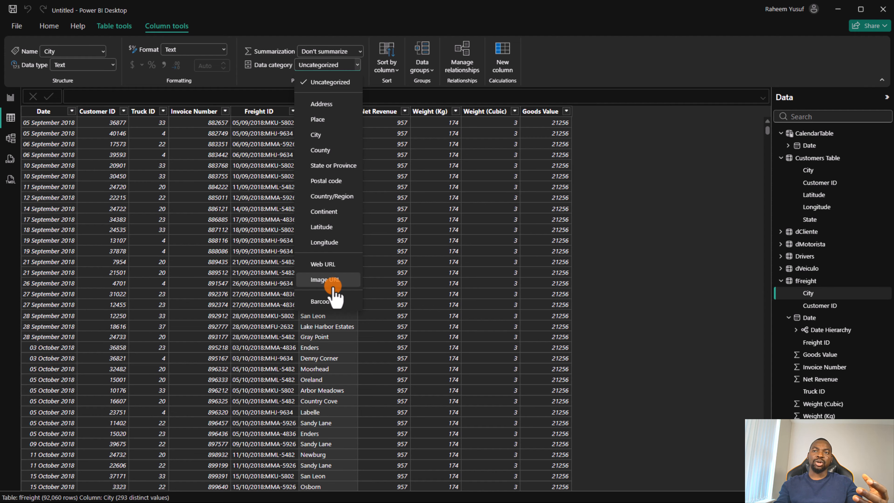
pyautogui.click(255, 83)
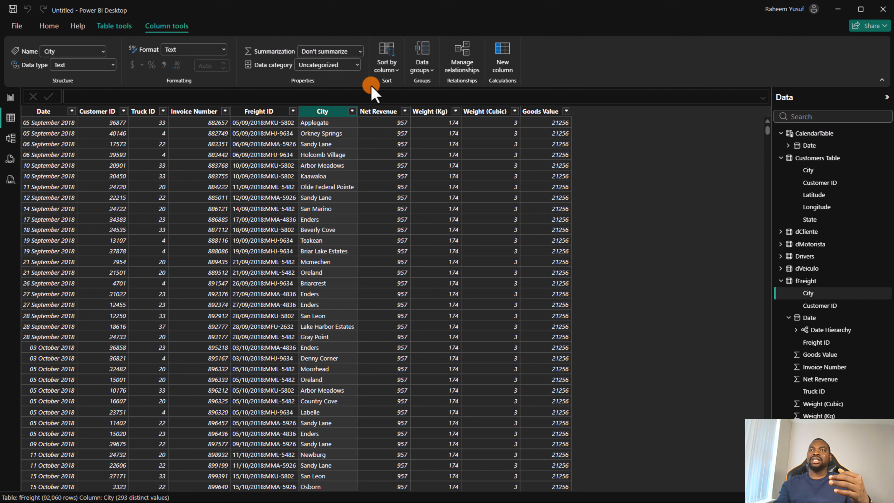
pyautogui.click(389, 72)
pyautogui.click(391, 76)
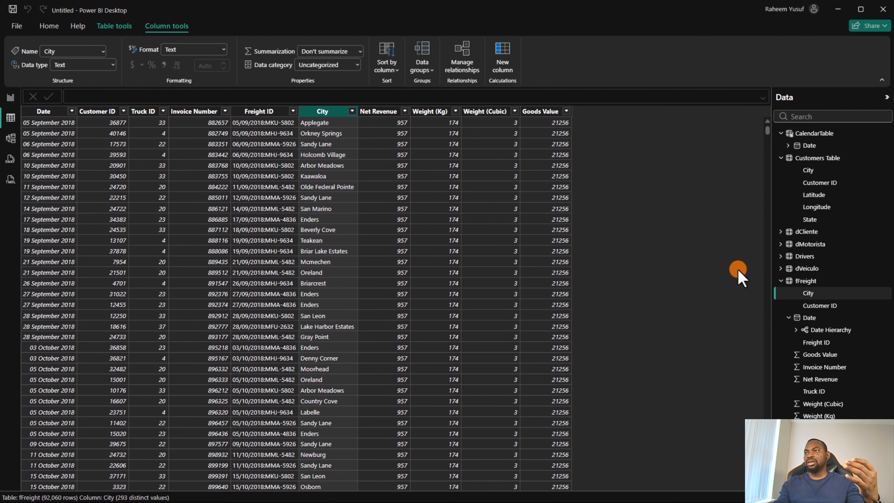
# Step: Sort the Driver column of the Drivers table by the Driver ID column
pyautogui.click(806, 256)
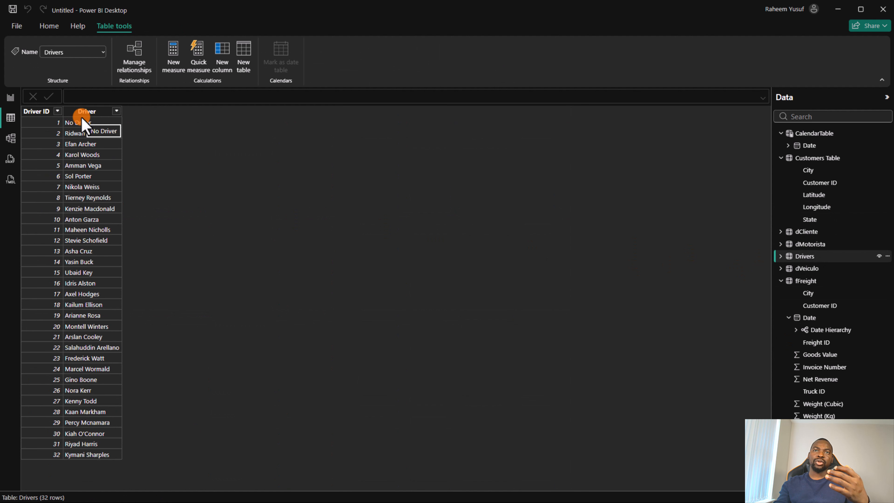
pyautogui.click(92, 112)
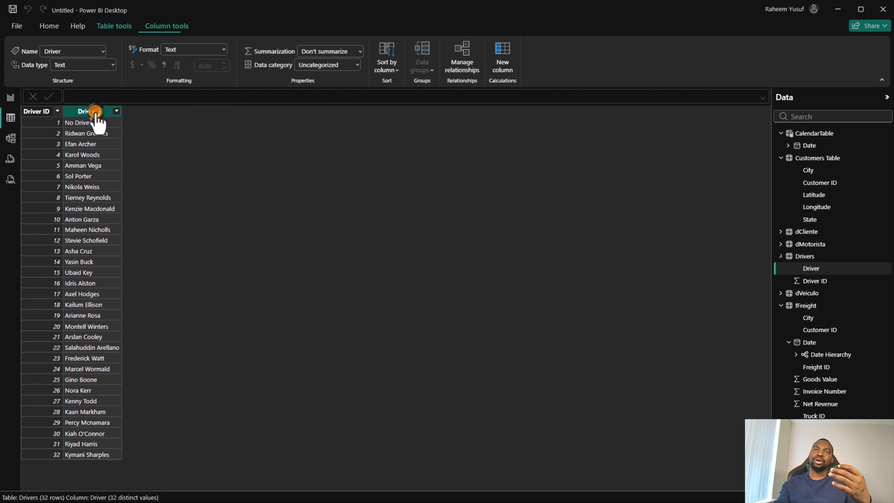
pyautogui.click(397, 66)
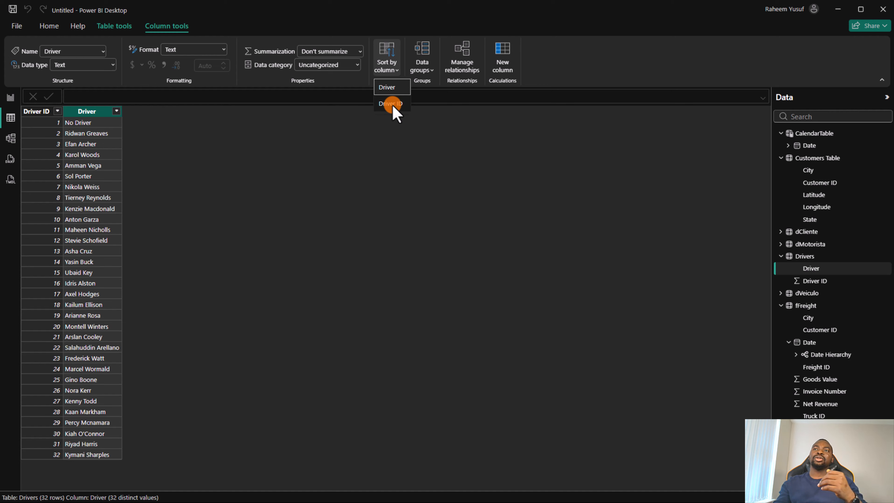
pyautogui.click(392, 104)
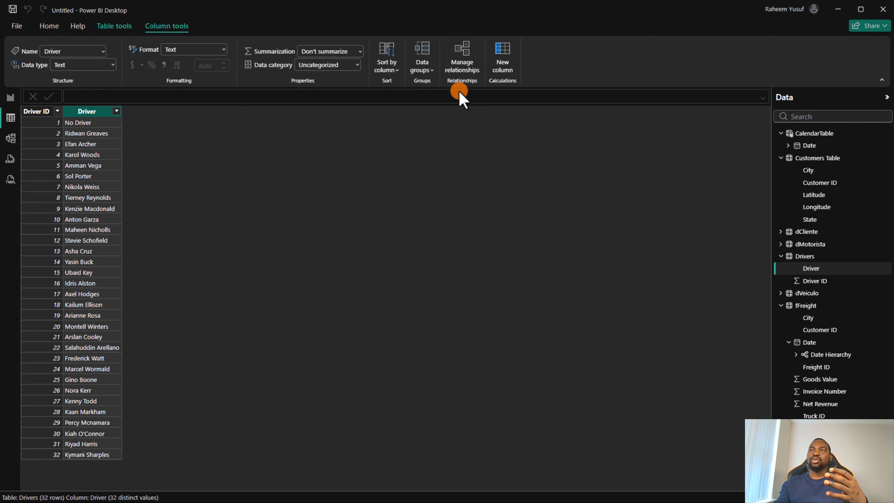
# Step: Switch to the model diagram and move the fFreight table below the row of dimension tables, between Drivers and dVeiculo
pyautogui.click(14, 141)
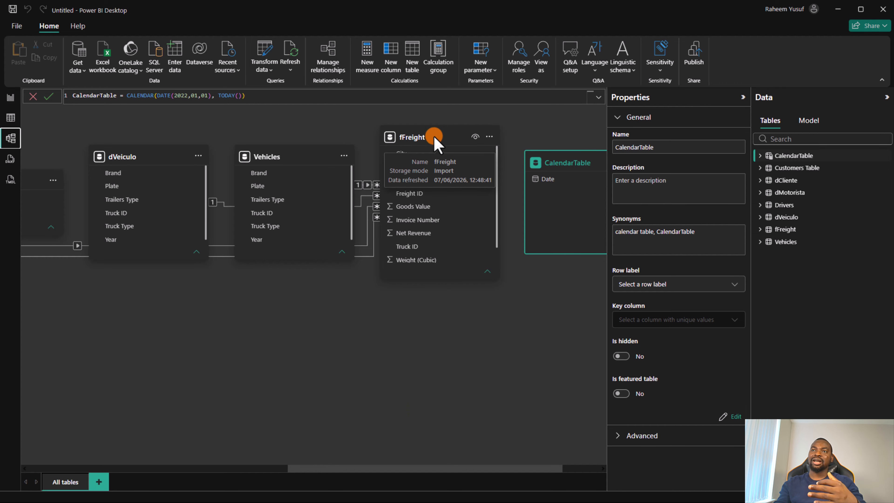
pyautogui.moveTo(435, 138); pyautogui.dragTo(147, 331)
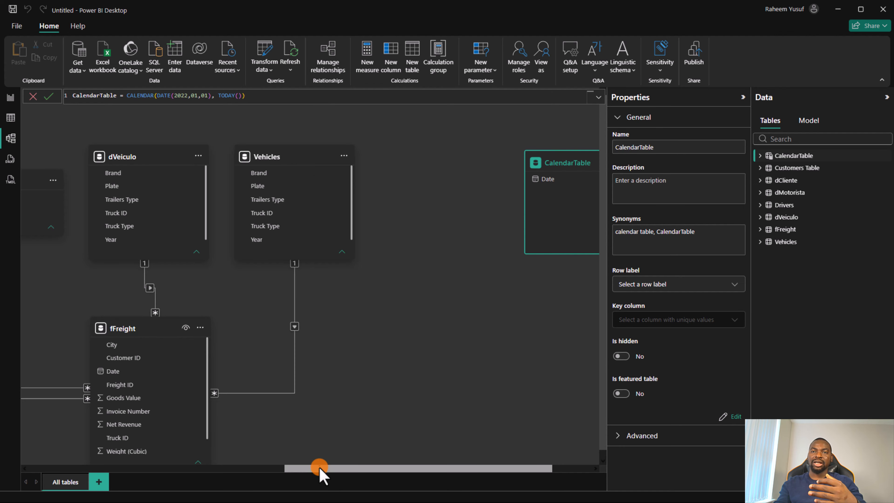
pyautogui.moveTo(319, 469); pyautogui.dragTo(189, 453)
pyautogui.moveTo(397, 338); pyautogui.dragTo(327, 293)
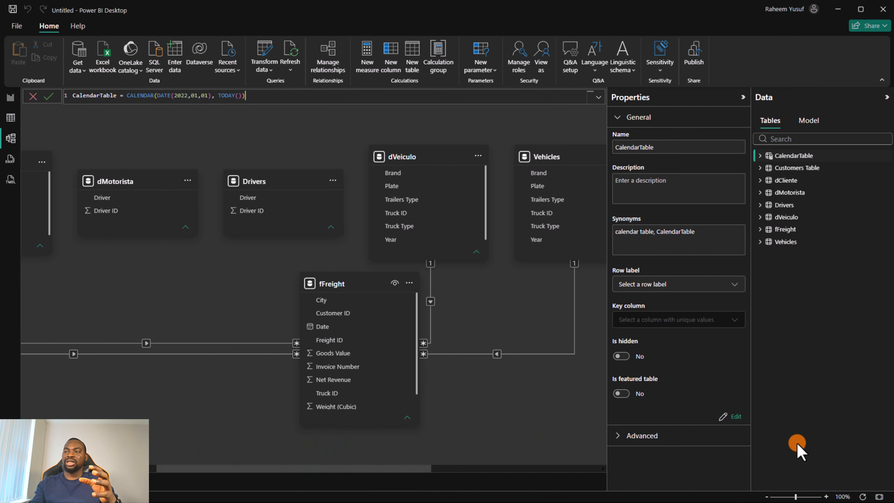
# Step: Fit the diagram to the page and arrange dCliente and Customers Table beside fFreight on its left, moving fFreight slightly lower
pyautogui.click(880, 496)
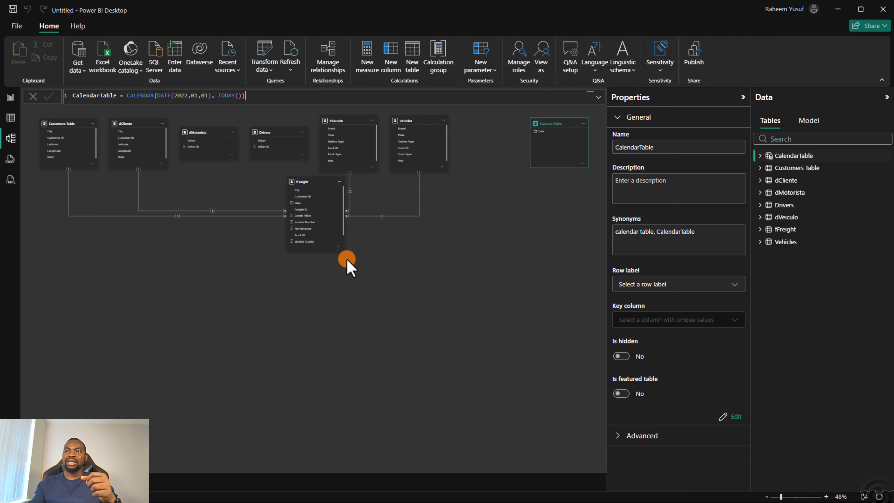
pyautogui.moveTo(67, 123); pyautogui.dragTo(227, 280)
pyautogui.moveTo(122, 122); pyautogui.dragTo(219, 161)
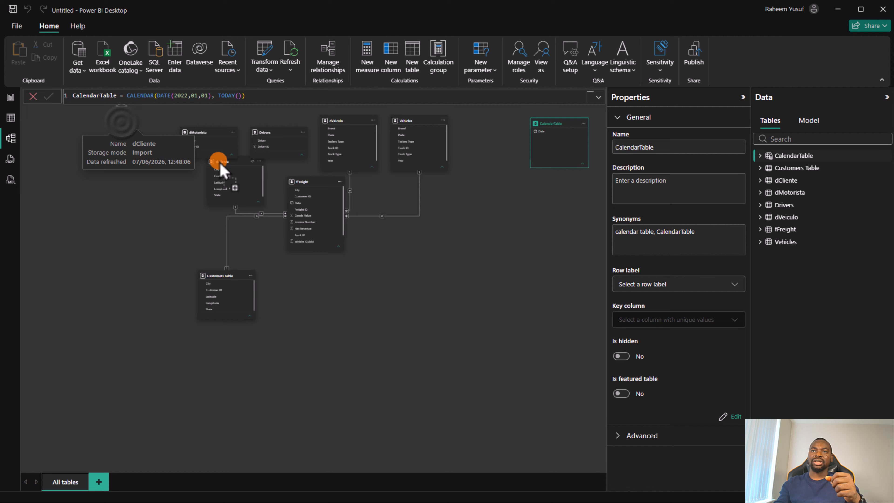
pyautogui.click(317, 181)
pyautogui.moveTo(318, 181); pyautogui.dragTo(319, 220)
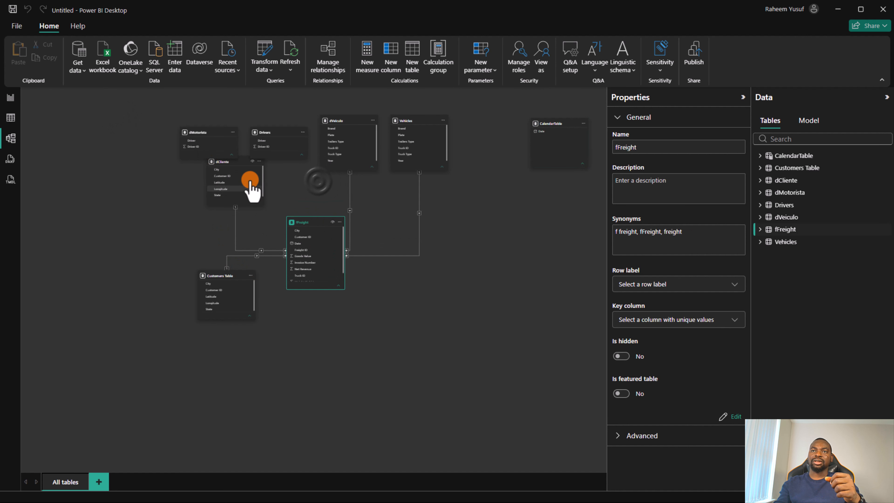
pyautogui.moveTo(242, 163); pyautogui.dragTo(257, 187)
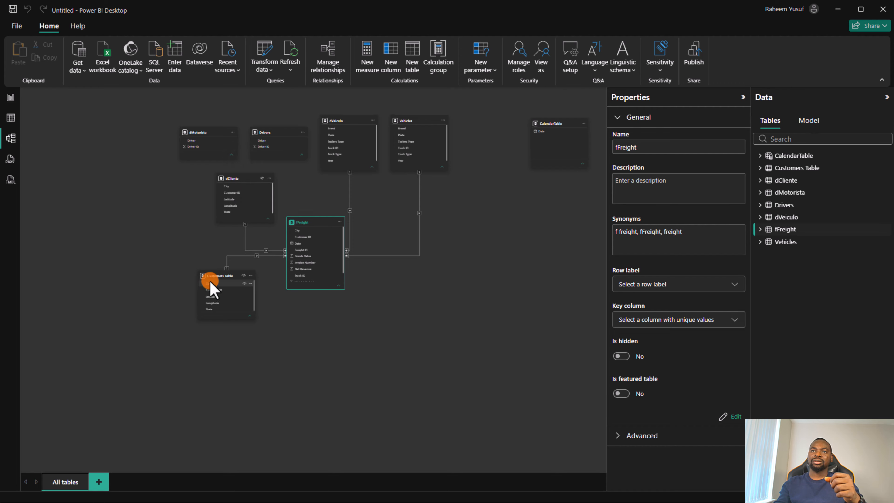
pyautogui.moveTo(210, 286); pyautogui.dragTo(240, 296)
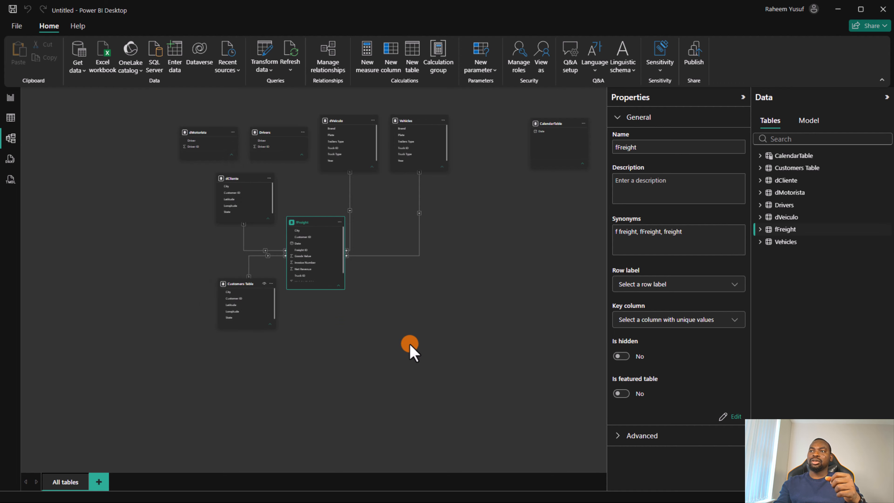
# Step: Move CalendarTable to the lower right of fFreight and relate their Date columns with an active one-to-many, single-direction relationship
pyautogui.moveTo(547, 126); pyautogui.dragTo(424, 283)
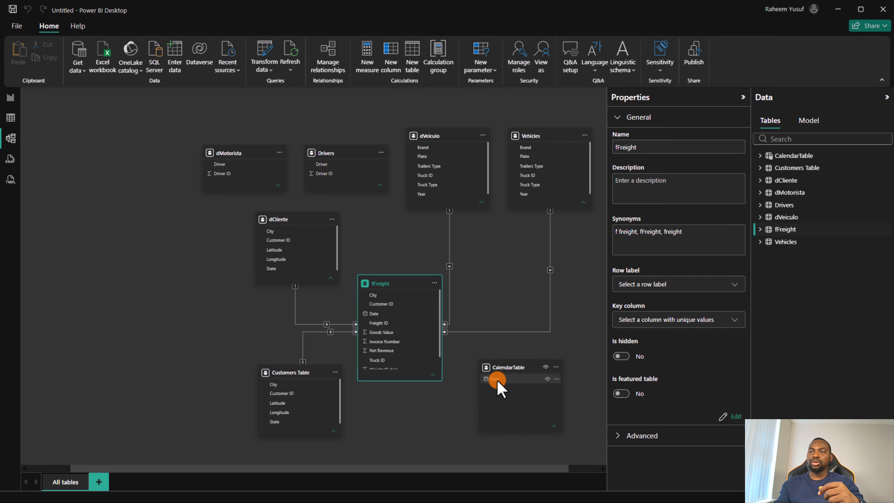
pyautogui.moveTo(497, 380); pyautogui.dragTo(384, 317)
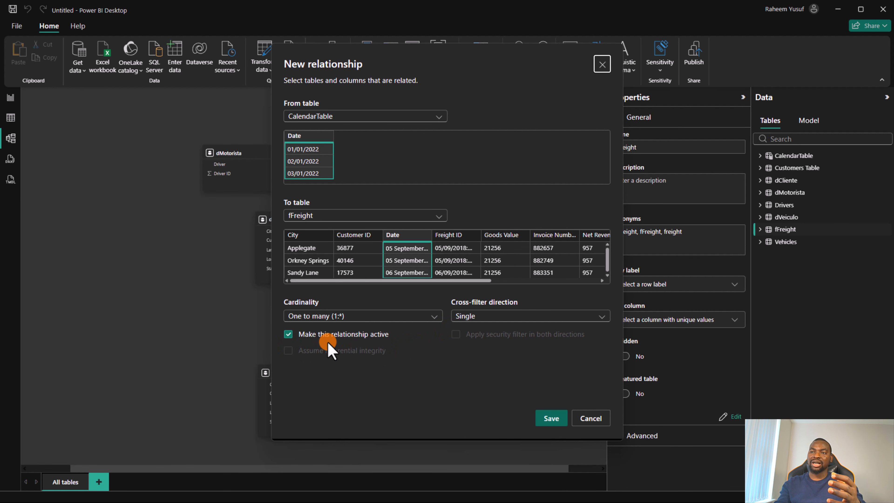
pyautogui.click(544, 419)
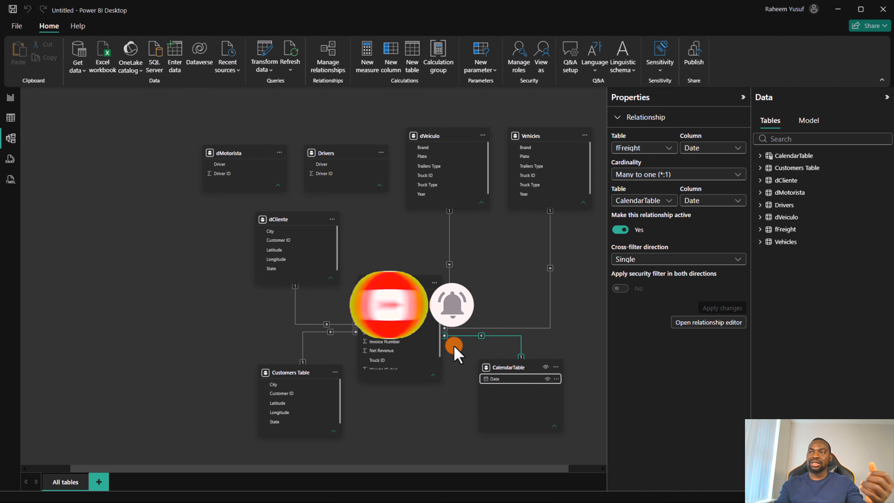
# Step: Set the cross-filter direction of the relationship between fFreight and CalendarTable to Both and apply the change
pyautogui.click(686, 260)
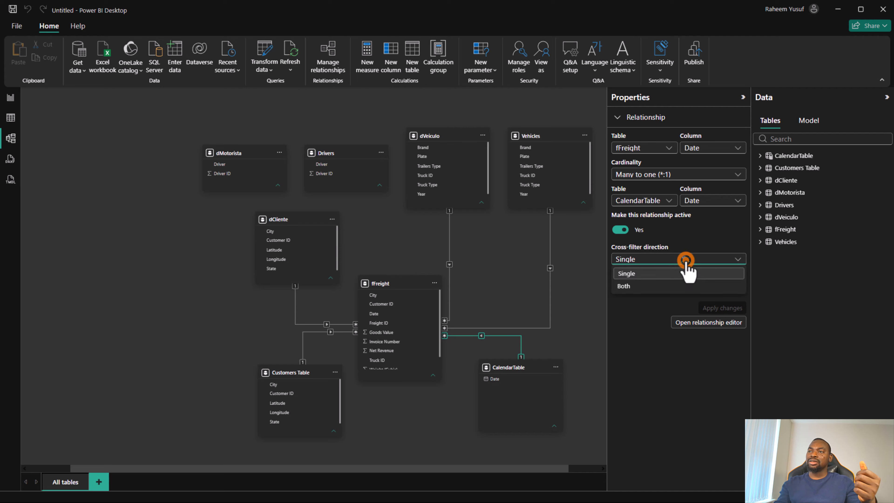
pyautogui.click(658, 286)
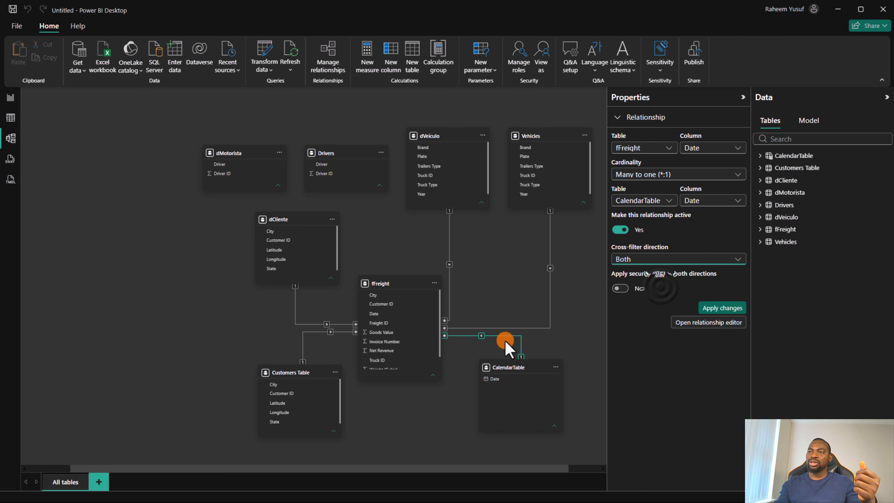
pyautogui.click(718, 312)
pyautogui.click(494, 349)
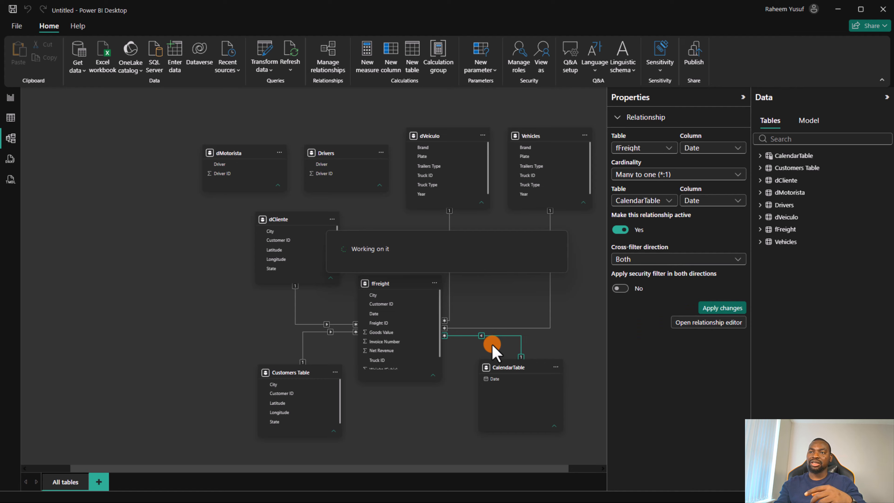
pyautogui.click(480, 337)
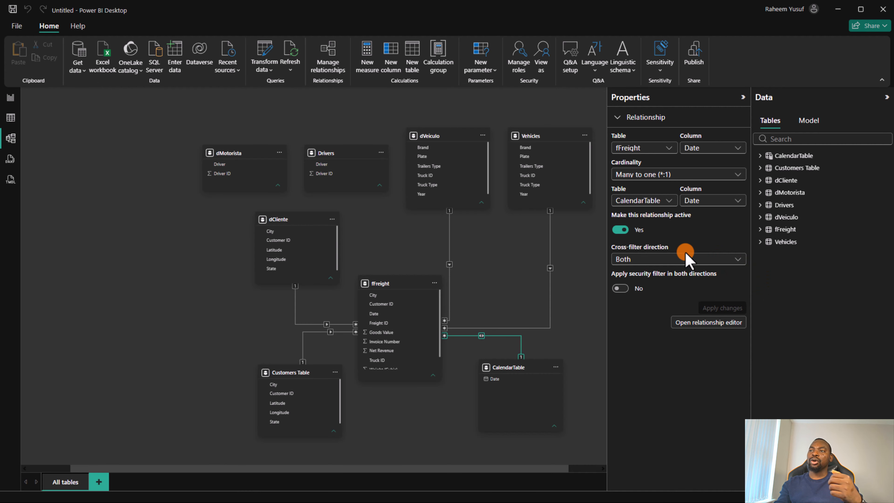
# Step: Set the fFreight–CalendarTable relationship's cross-filter direction to Single, apply the change and return to the table data view
pyautogui.click(679, 260)
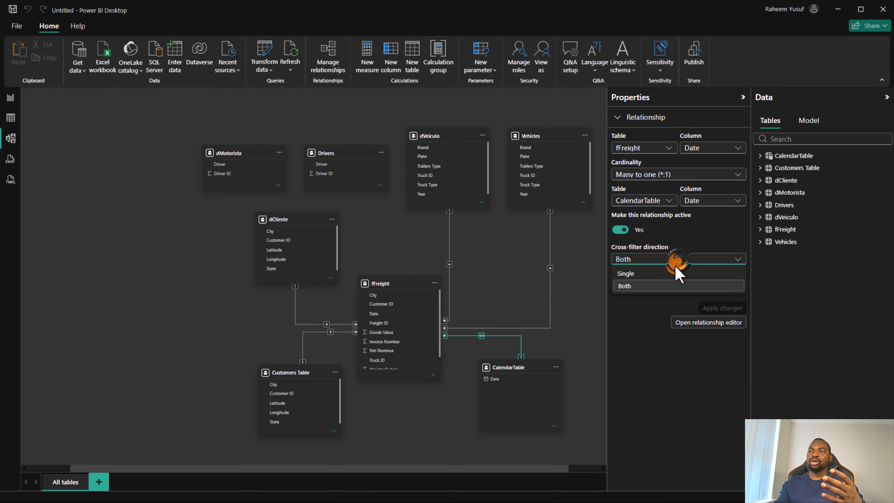
pyautogui.click(673, 274)
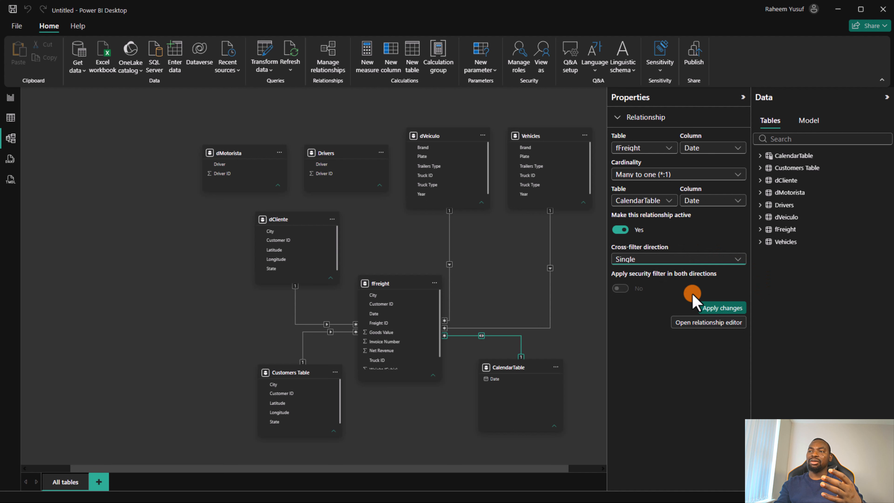
pyautogui.click(709, 310)
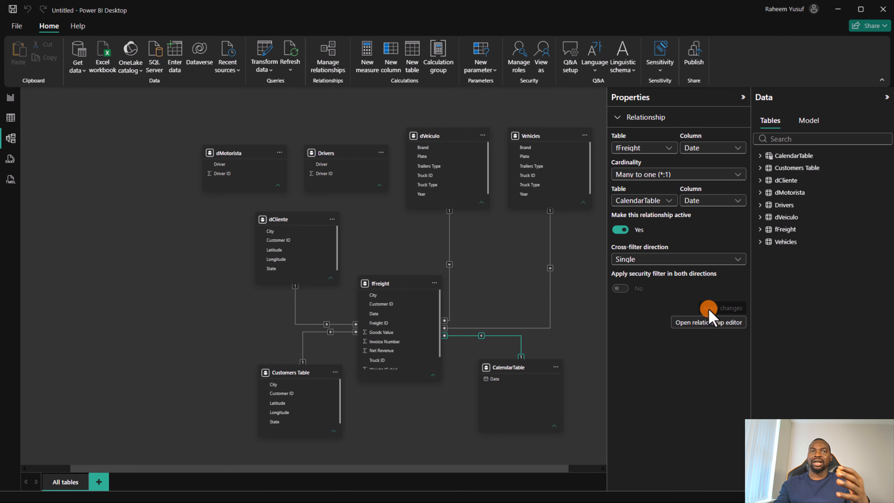
pyautogui.click(11, 118)
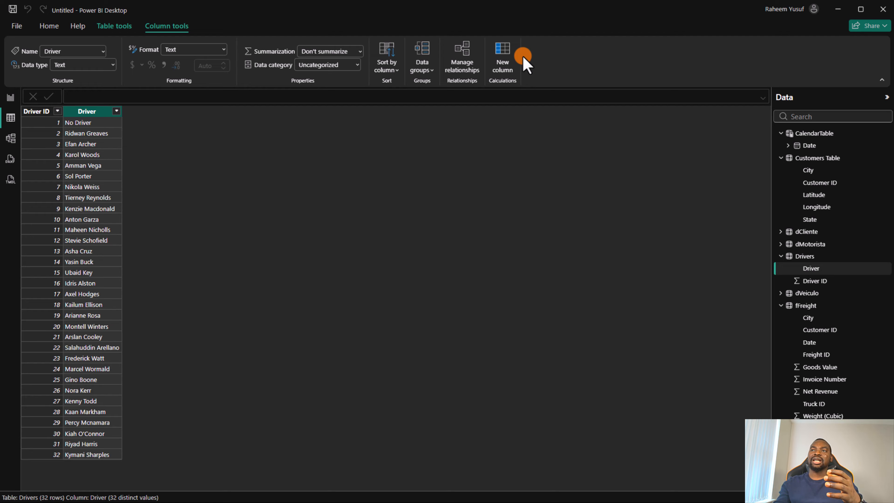
# Step: Add a calculated column to CalendarTable with the formula Year = YEAR(CalendarTable[Date])
pyautogui.click(512, 56)
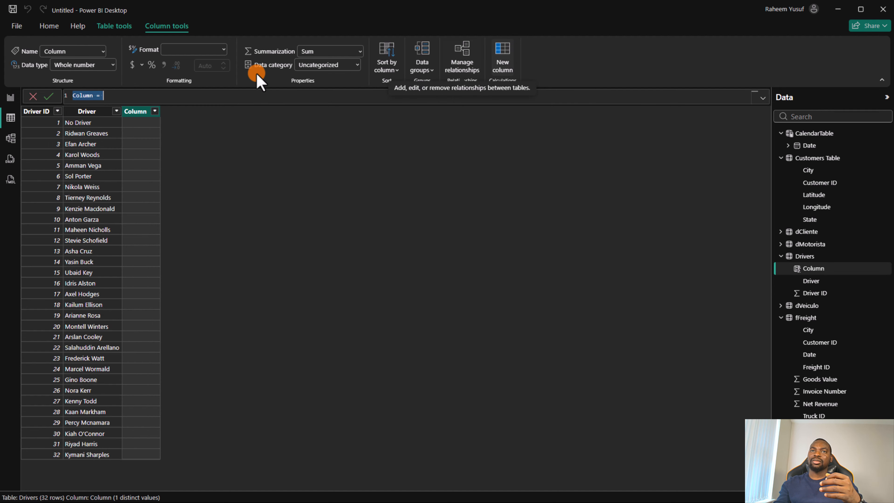
pyautogui.click(34, 96)
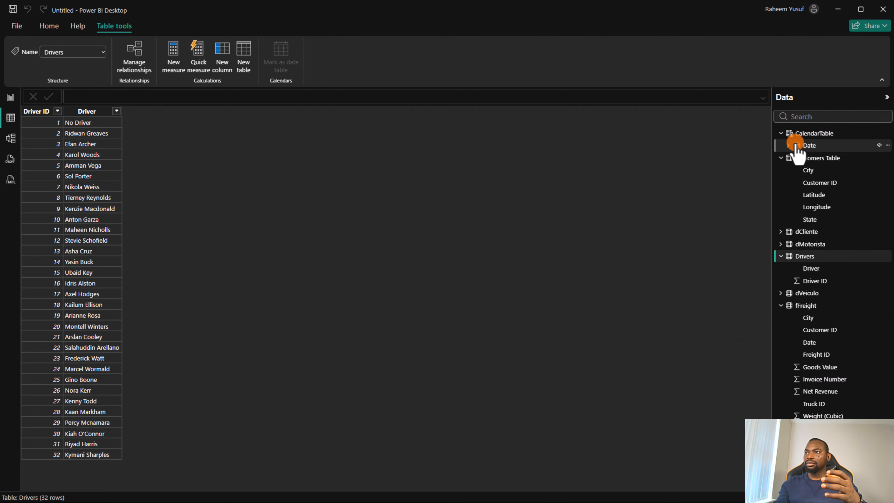
pyautogui.click(813, 134)
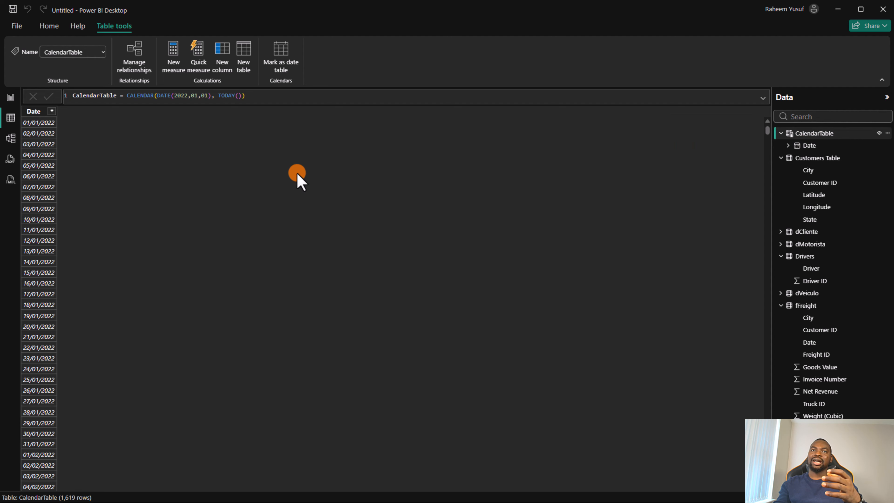
pyautogui.click(35, 111)
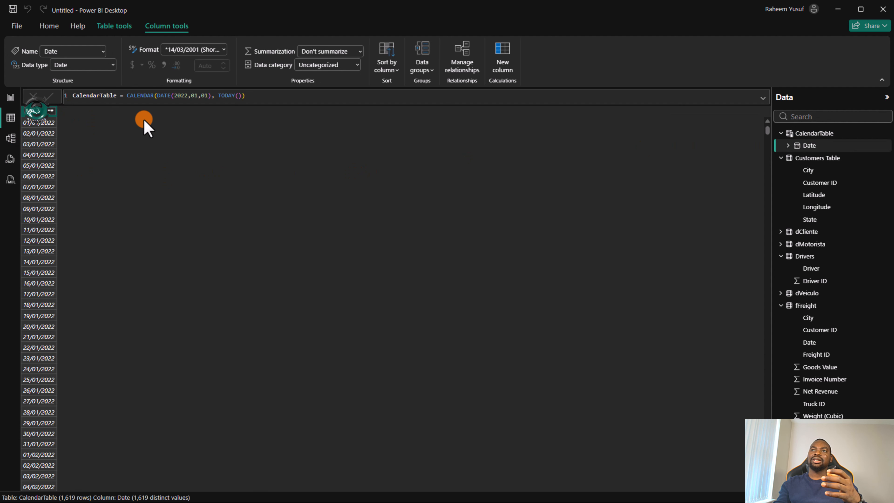
pyautogui.click(508, 51)
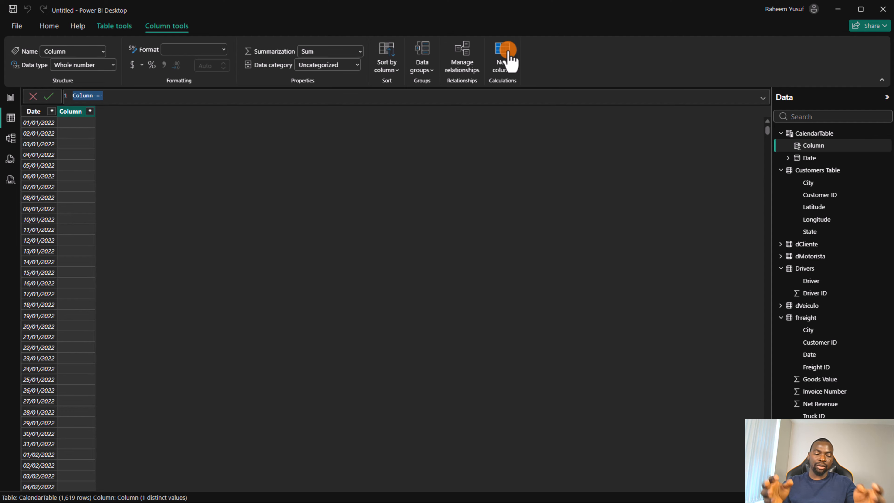
pyautogui.write('Year')
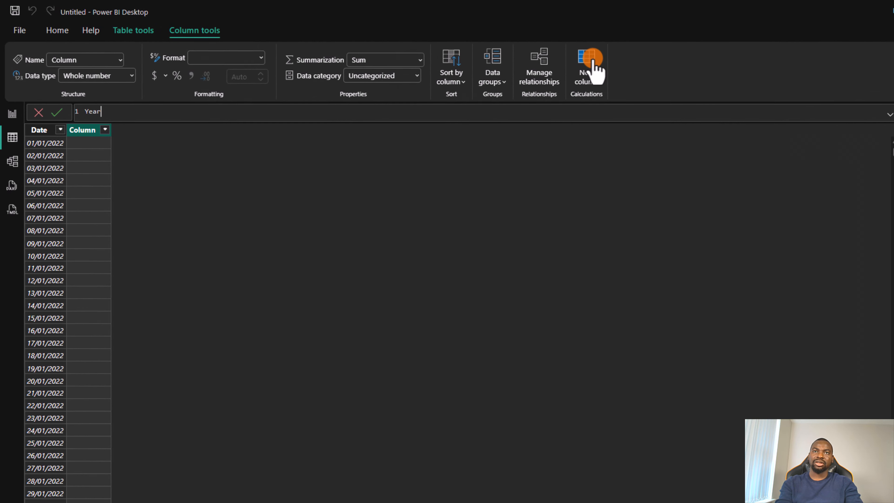
pyautogui.write(' = ')
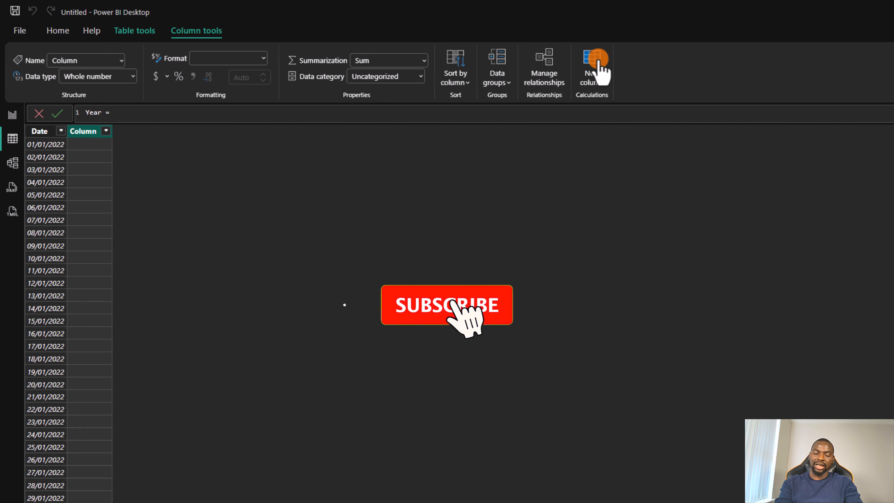
pyautogui.write('Yea')
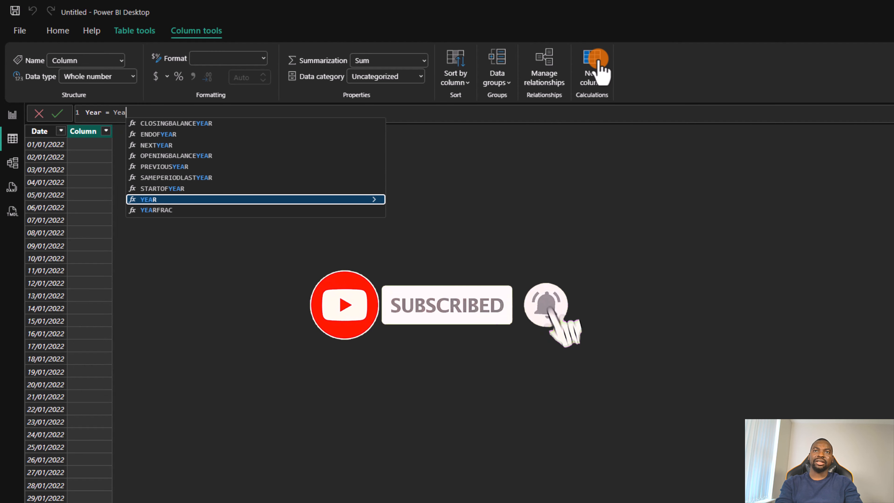
pyautogui.press('Tab')
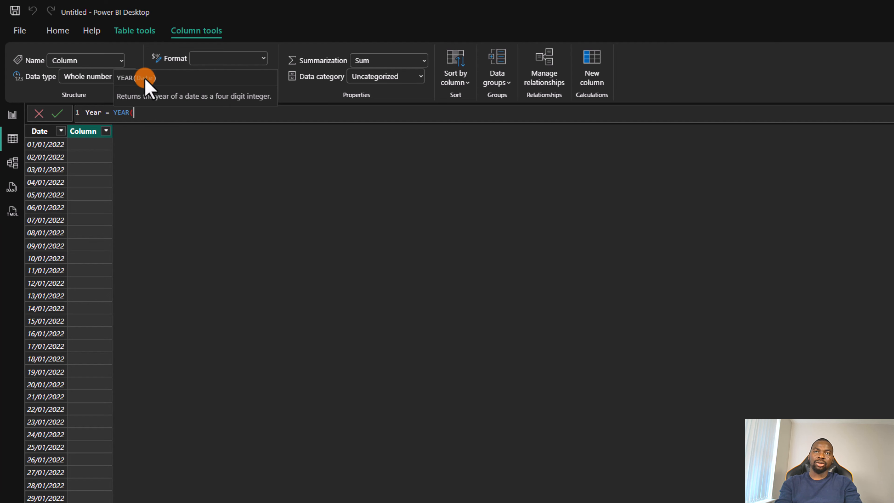
pyautogui.write('Date')
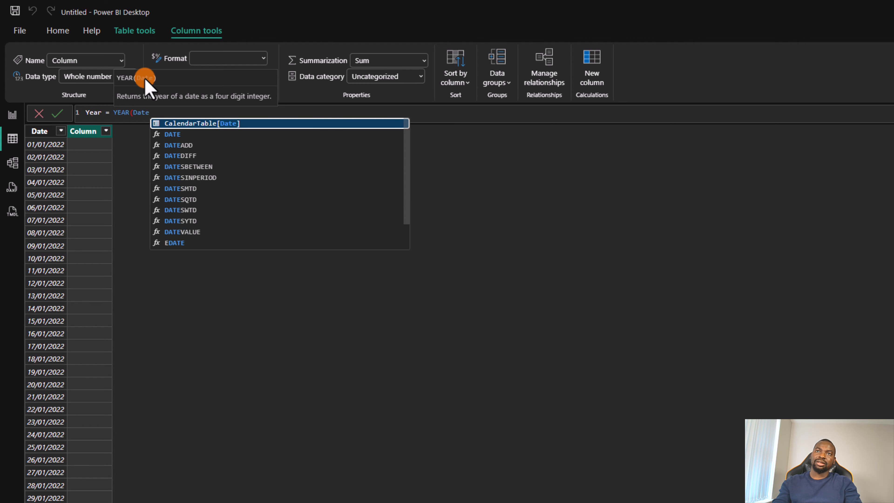
pyautogui.press('Tab')
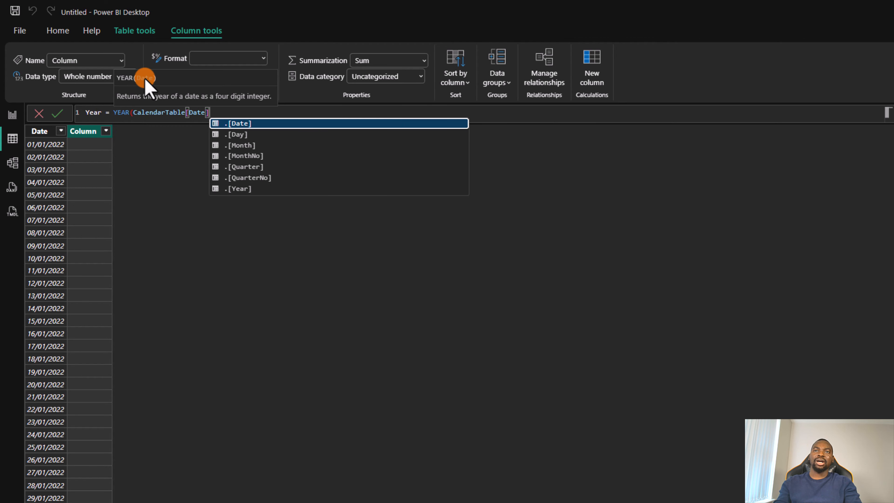
pyautogui.write(')')
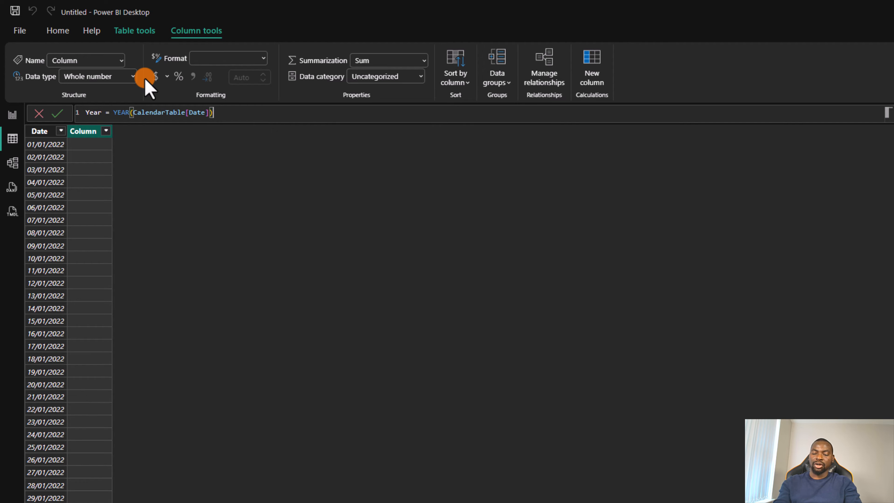
pyautogui.press('Return')
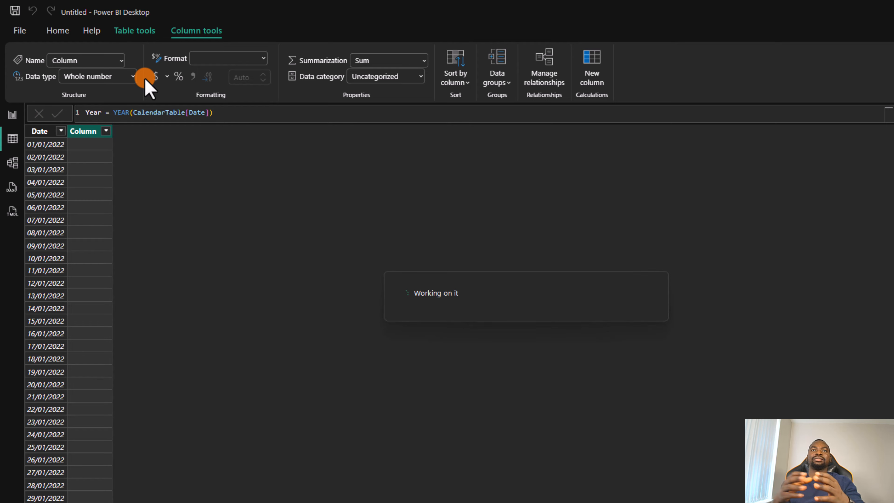